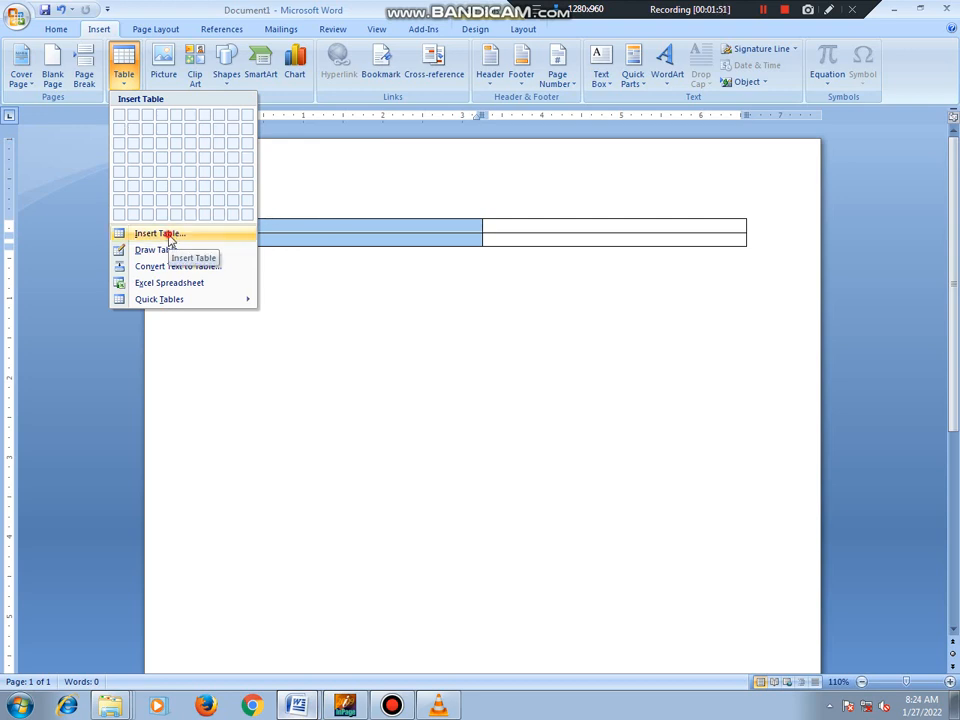
# Step: Insert a table inside the selected first-column cells, and create a new blank document
pyautogui.click(160, 233)
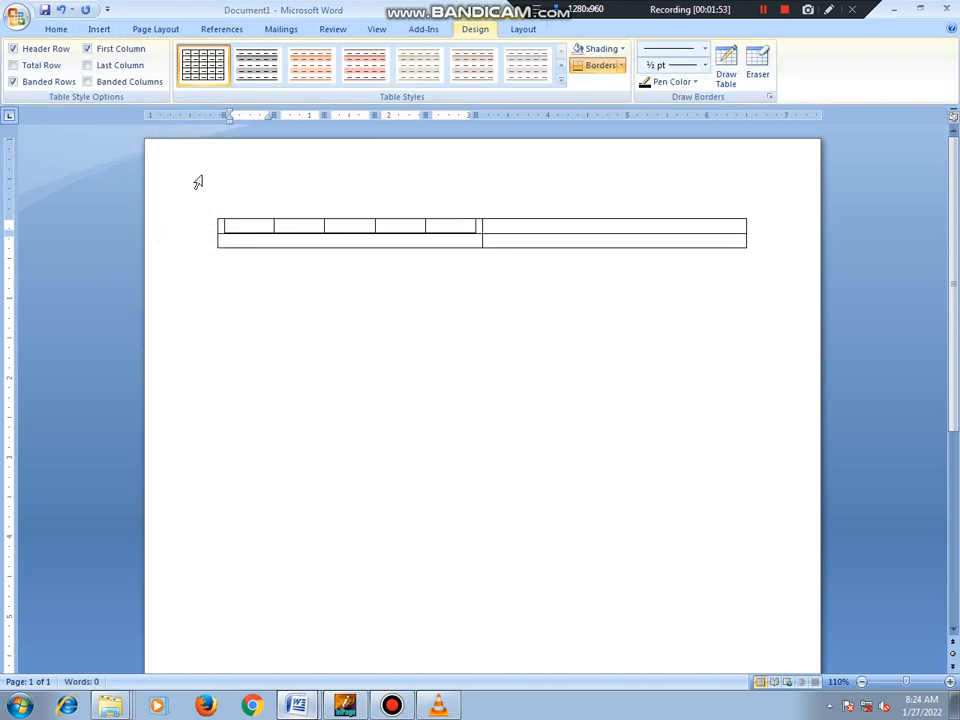
pyautogui.click(16, 22)
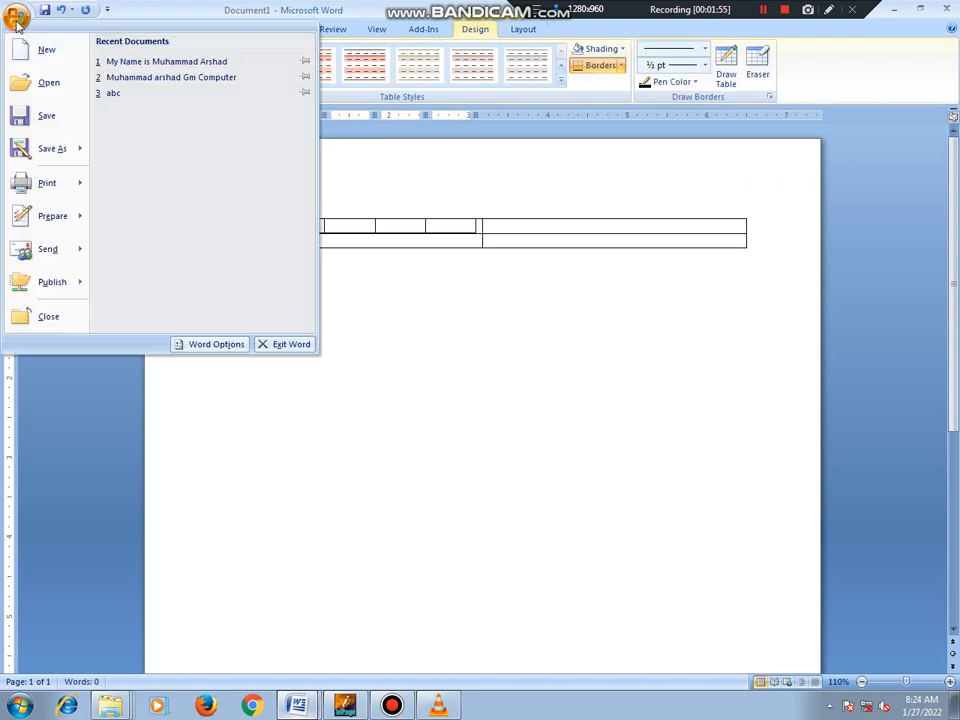
pyautogui.click(50, 50)
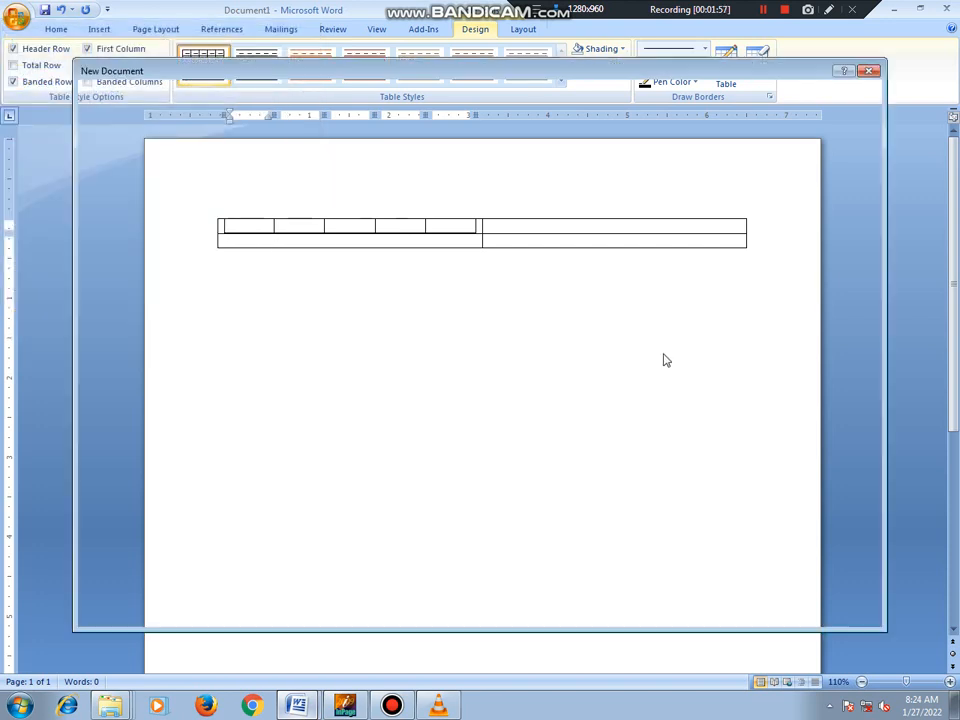
pyautogui.click(786, 614)
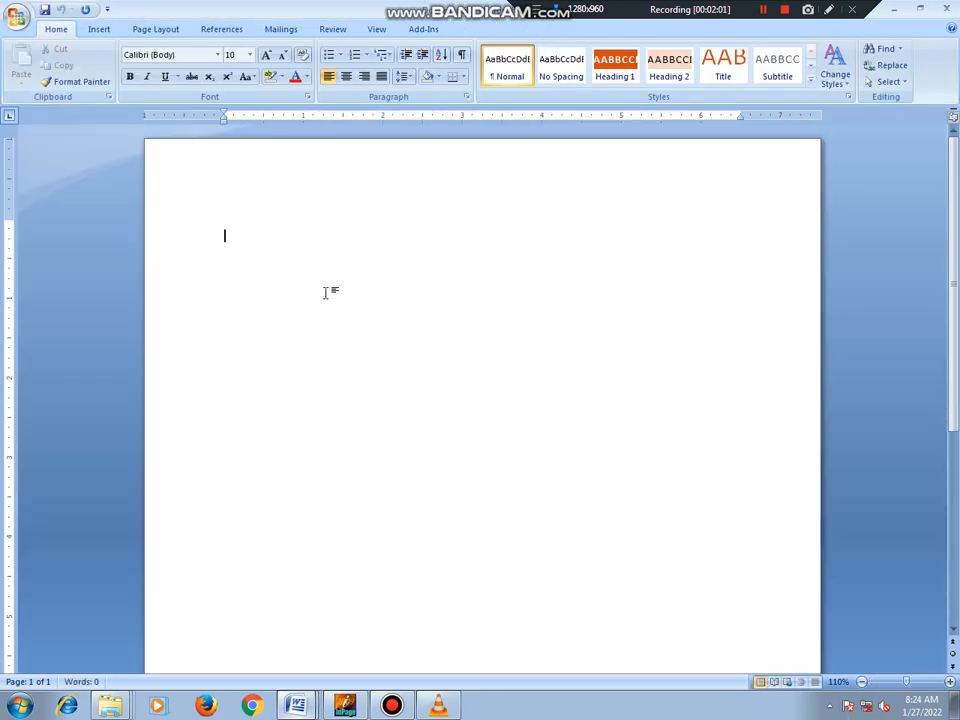
# Step: Start inserting a table by dimensions in the blank document and set its fixed column width to 0.5"
pyautogui.click(101, 29)
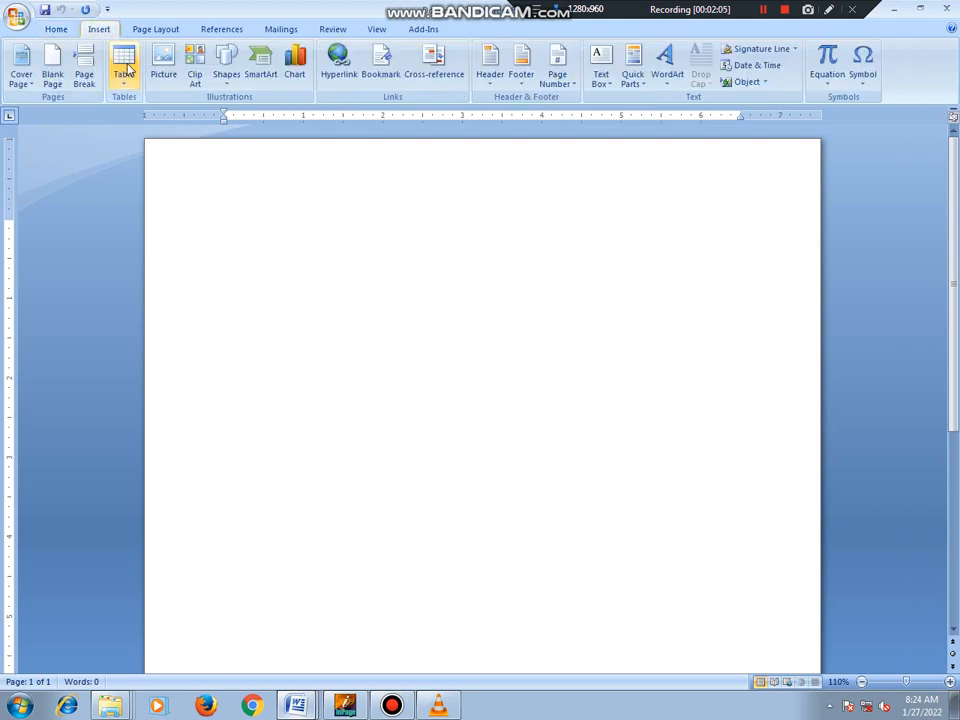
pyautogui.click(125, 67)
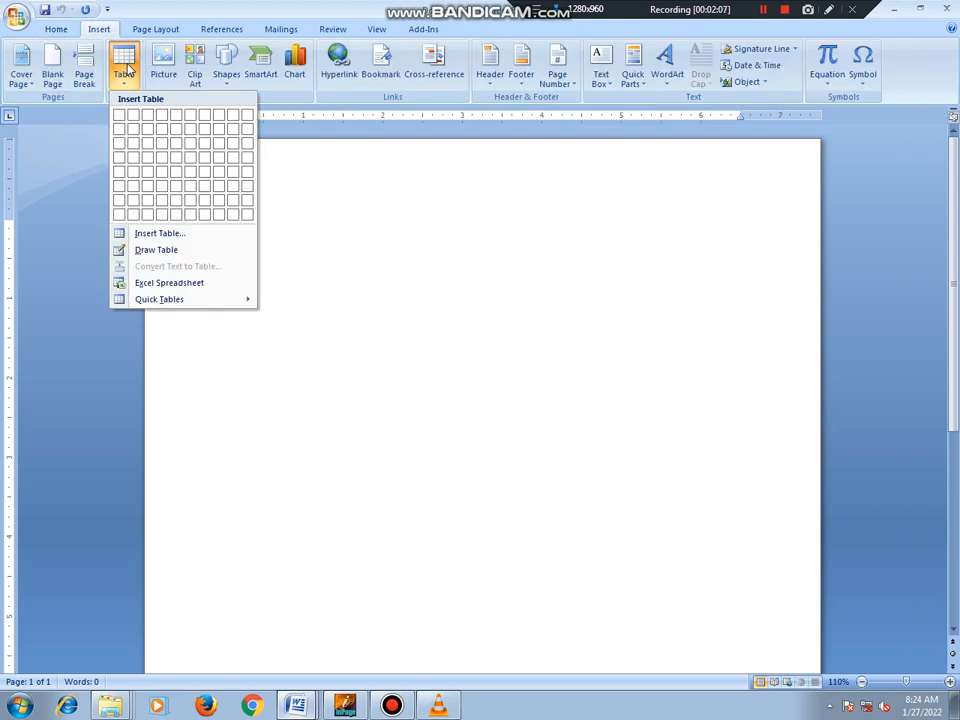
pyautogui.click(218, 238)
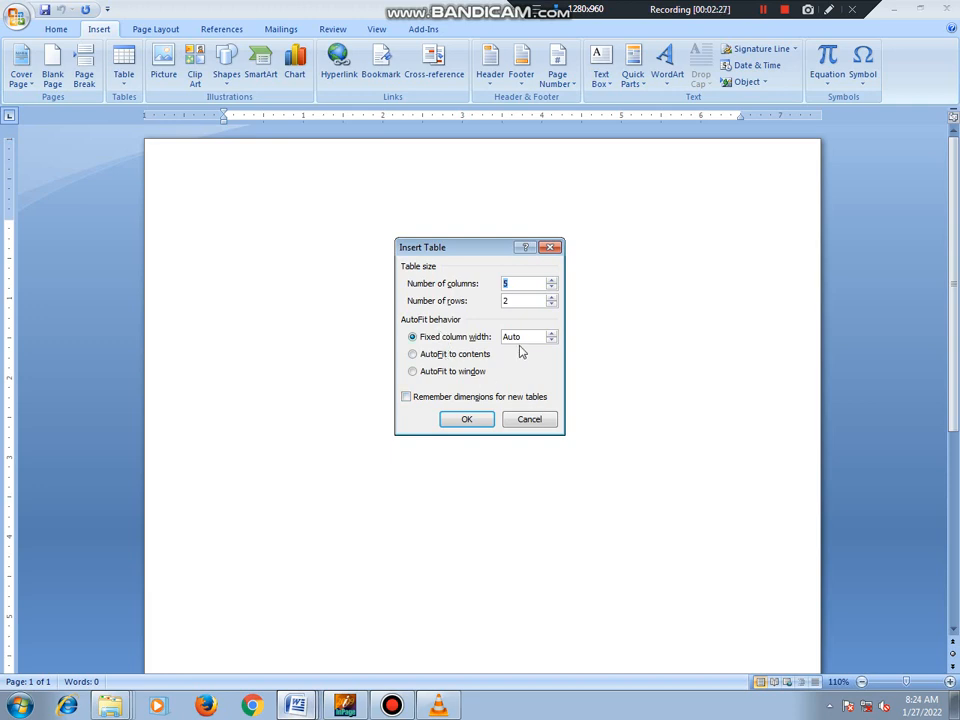
pyautogui.click(552, 333)
pyautogui.click(552, 333)
pyautogui.click(552, 333)
pyautogui.click(552, 333)
pyautogui.click(552, 333)
pyautogui.click(550, 341)
pyautogui.click(550, 341)
pyautogui.click(550, 341)
pyautogui.click(550, 341)
pyautogui.click(550, 341)
pyautogui.click(550, 341)
pyautogui.click(550, 341)
pyautogui.click(550, 334)
pyautogui.click(550, 334)
pyautogui.click(550, 334)
# Step: Try AutoFit to contents and AutoFit to window, and switch remembering dimensions for new tables on and off
pyautogui.click(466, 357)
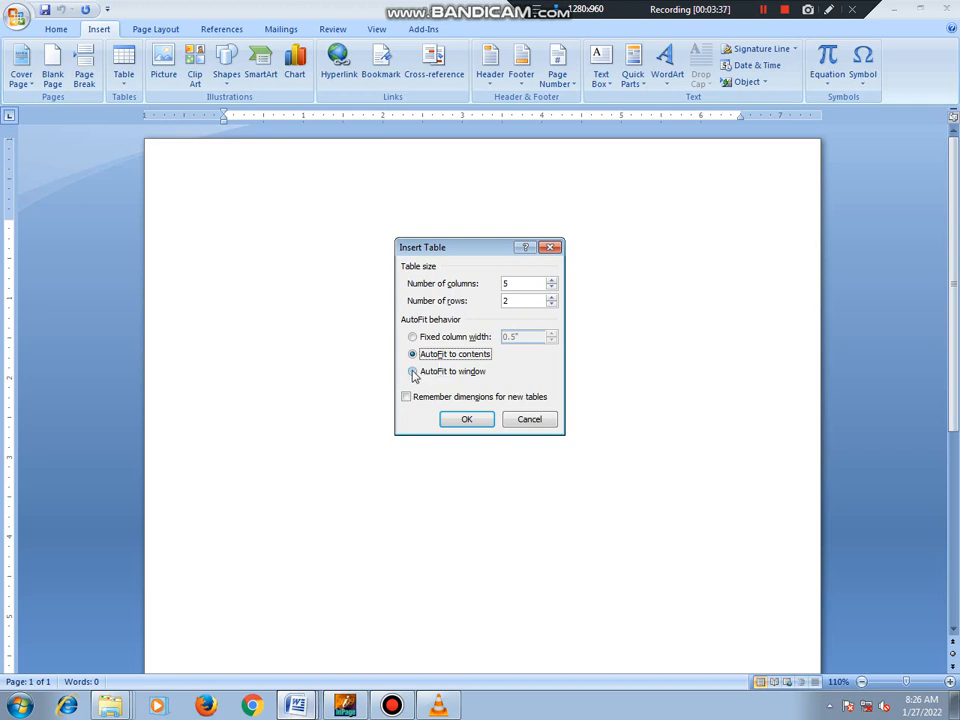
pyautogui.click(413, 372)
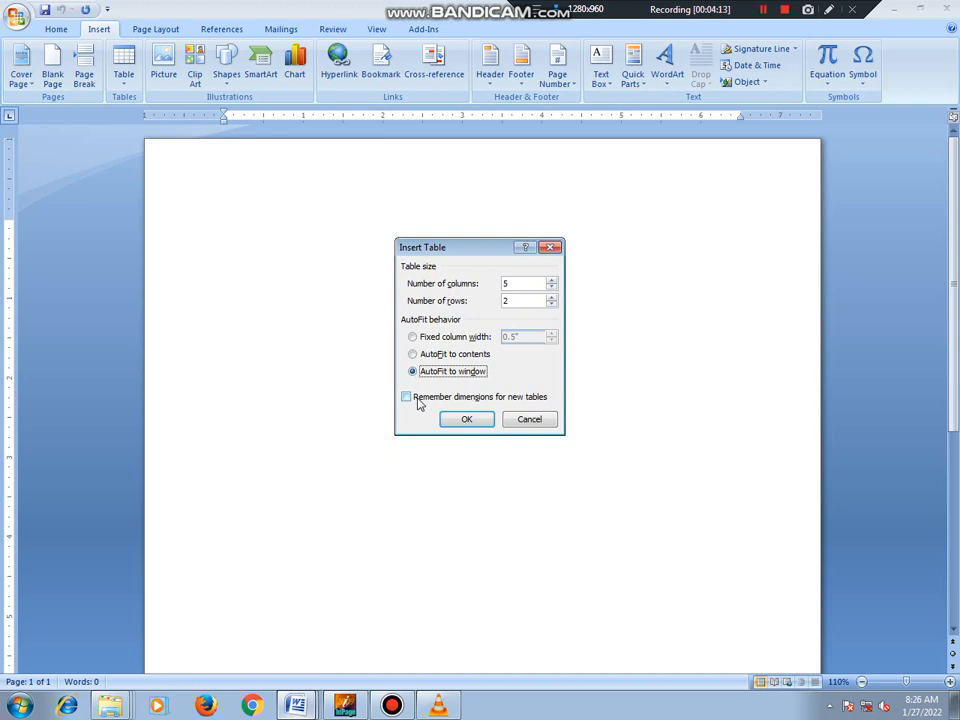
pyautogui.click(418, 400)
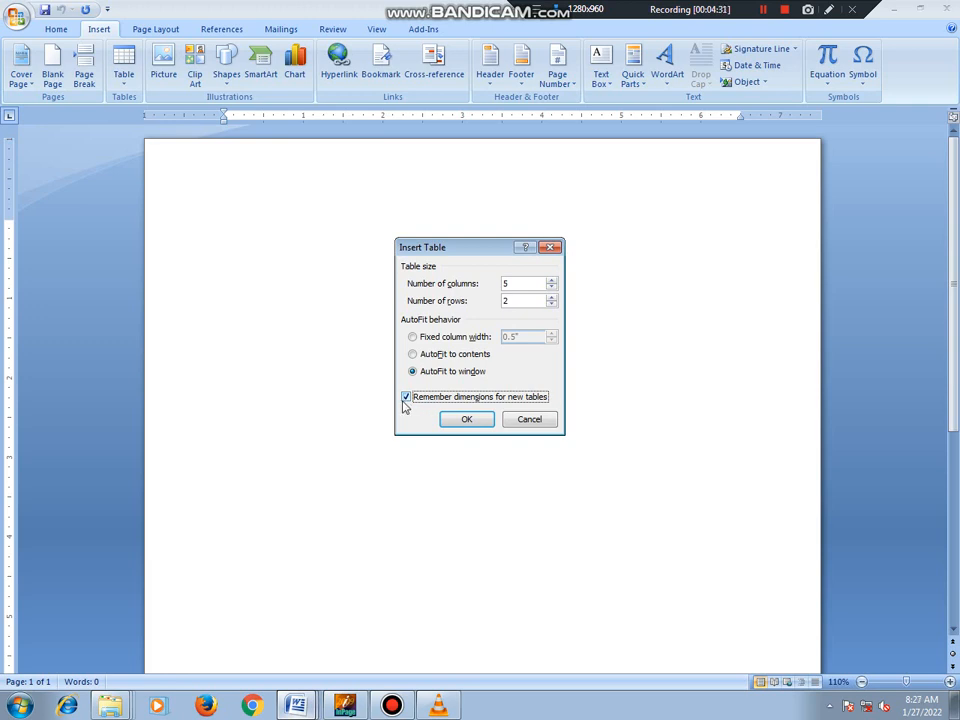
pyautogui.click(406, 397)
# Step: Insert the table with 5 columns and 5 rows, using the fixed column width of 0.5"
pyautogui.click(551, 297)
pyautogui.click(551, 297)
pyautogui.click(551, 297)
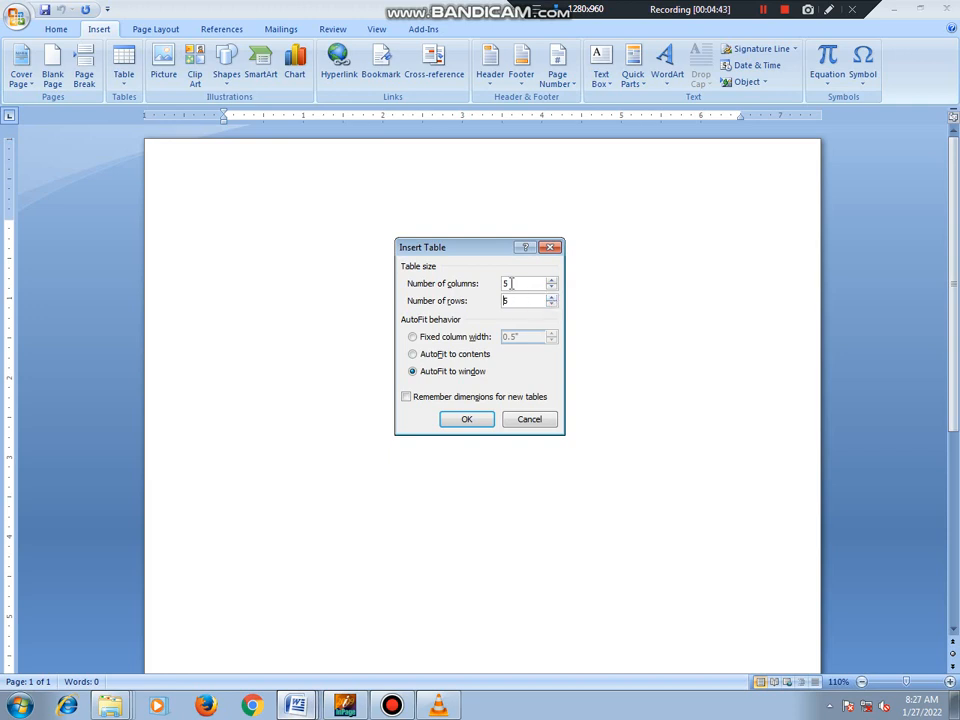
pyautogui.click(521, 300)
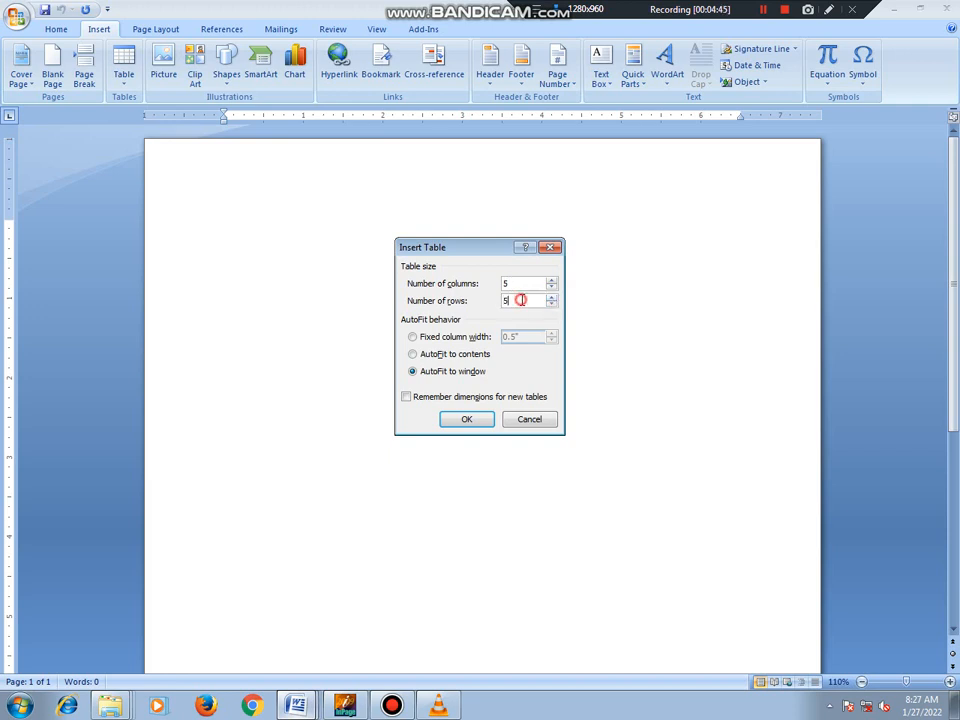
pyautogui.click(414, 340)
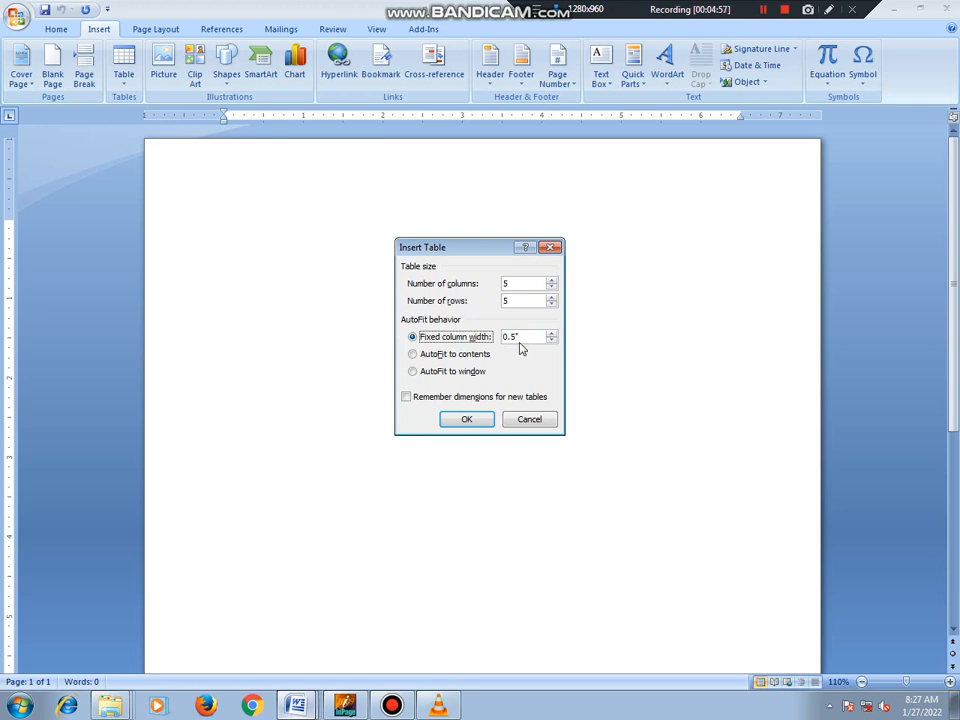
pyautogui.click(466, 419)
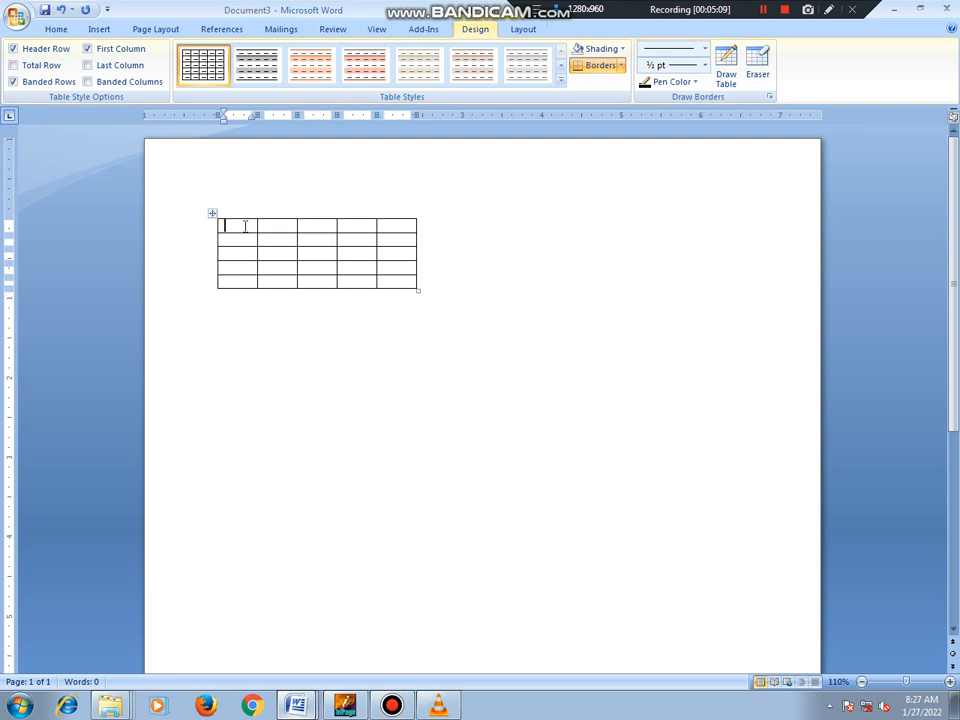
# Step: Select all cells of the table and insert another table inside its first cell
pyautogui.moveTo(244, 226); pyautogui.dragTo(392, 284)
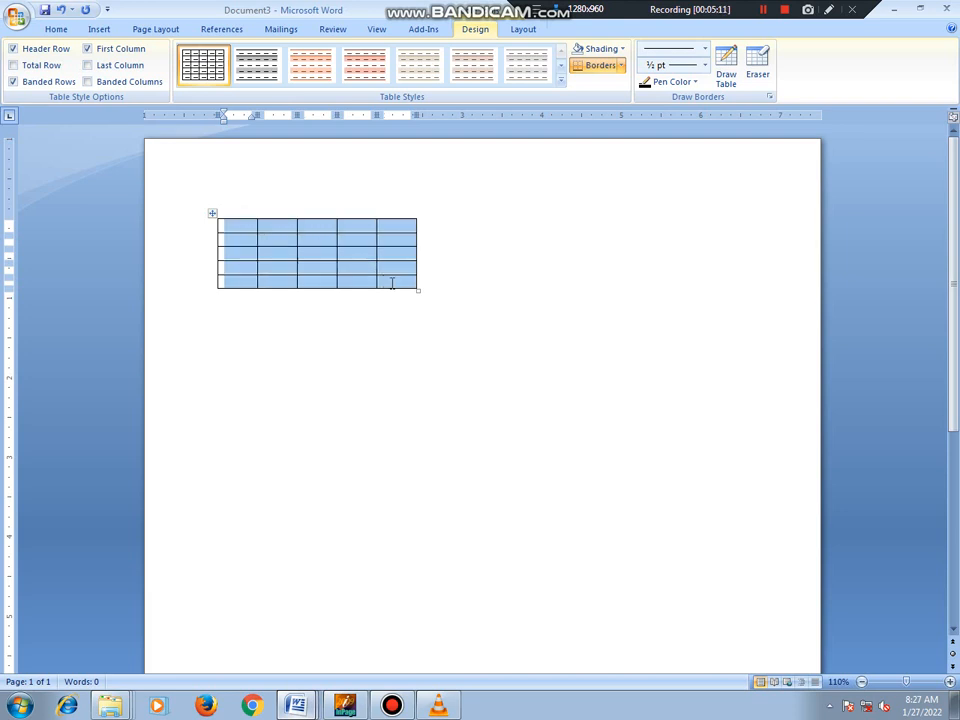
pyautogui.click(101, 32)
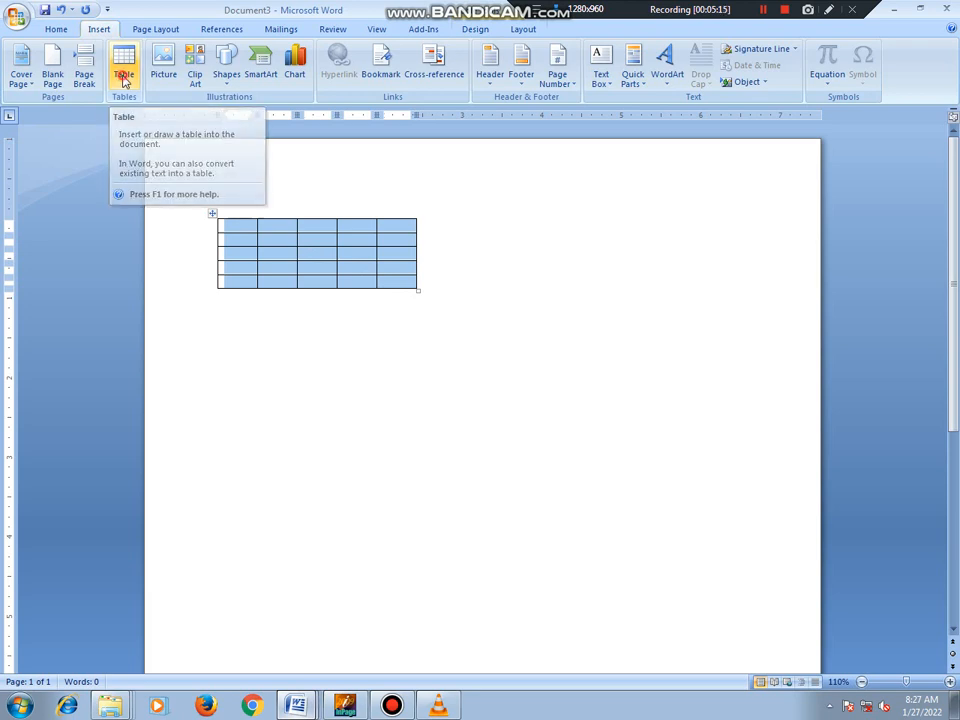
pyautogui.click(122, 72)
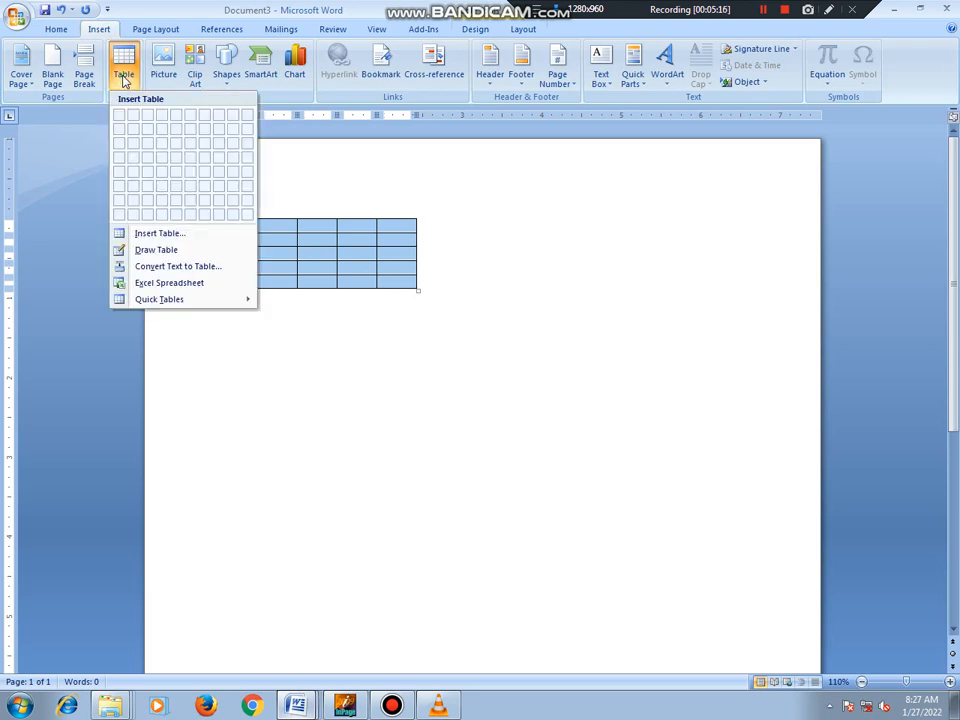
pyautogui.click(216, 233)
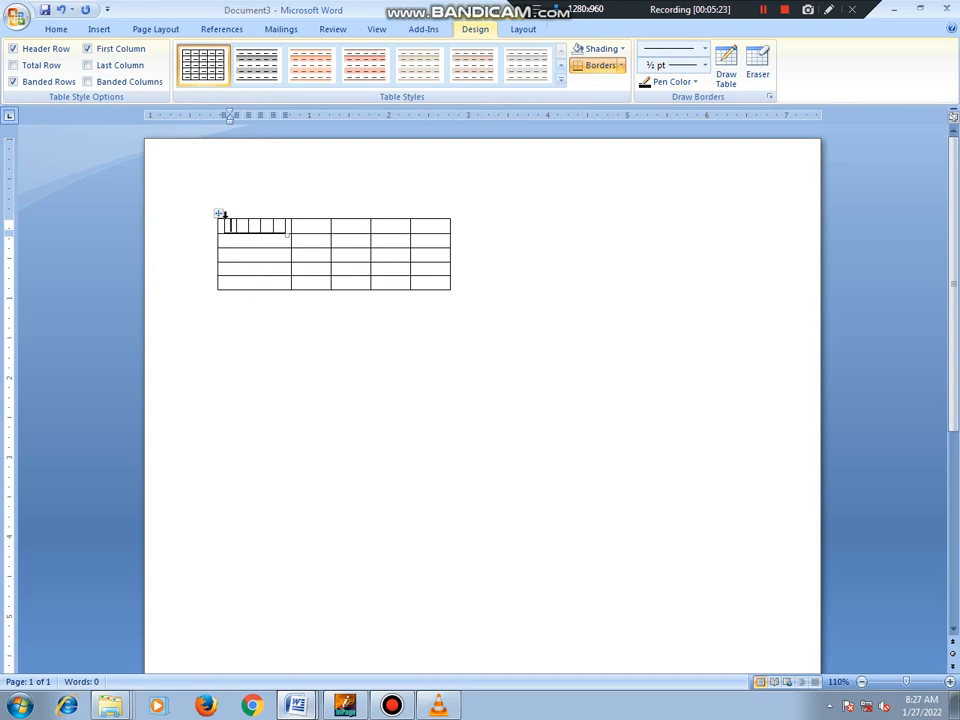
# Step: Clear the nested table and the surrounding 5-by-5 table from the document
pyautogui.click(219, 216)
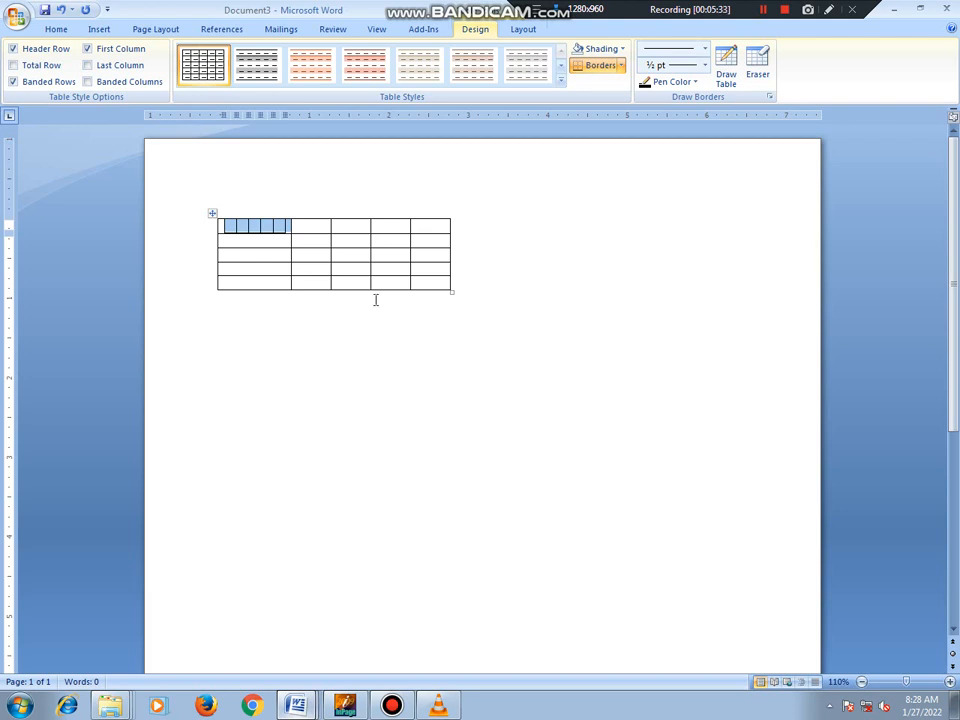
pyautogui.click(217, 211)
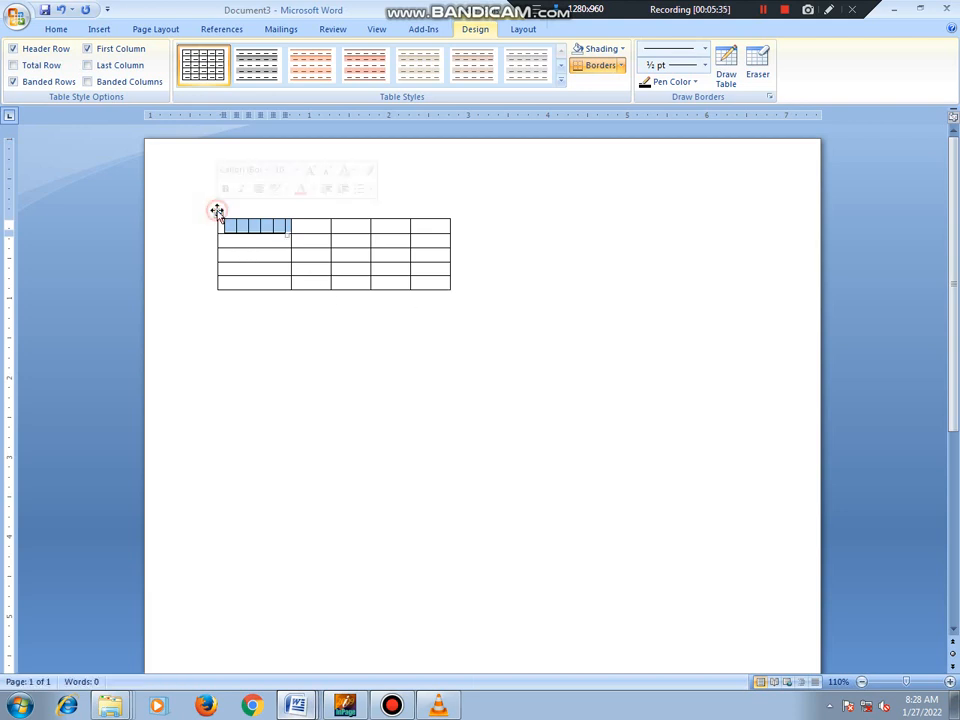
pyautogui.press('Delete')
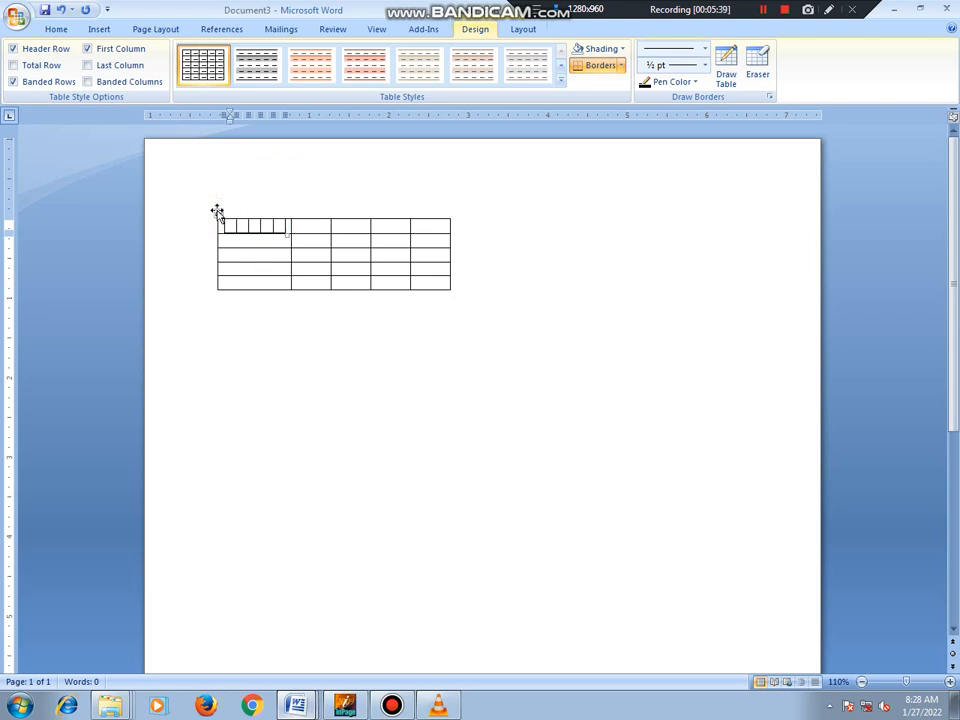
pyautogui.click(217, 211)
pyautogui.press('BackSpace')
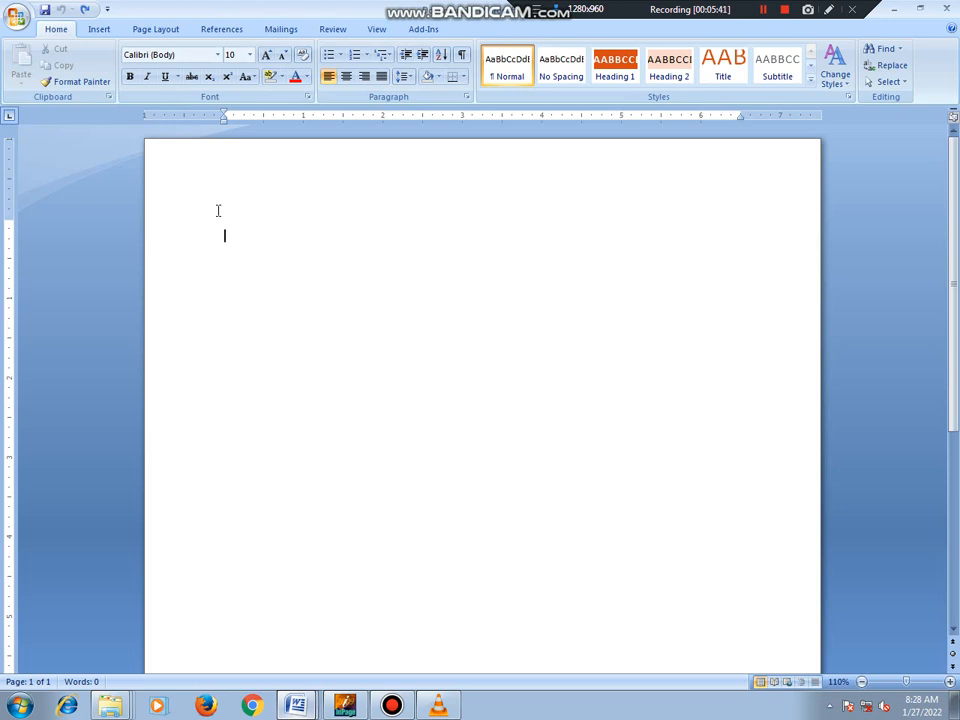
# Step: Insert a table with 5 columns and 5 rows, with the fixed column width on Auto
pyautogui.click(95, 32)
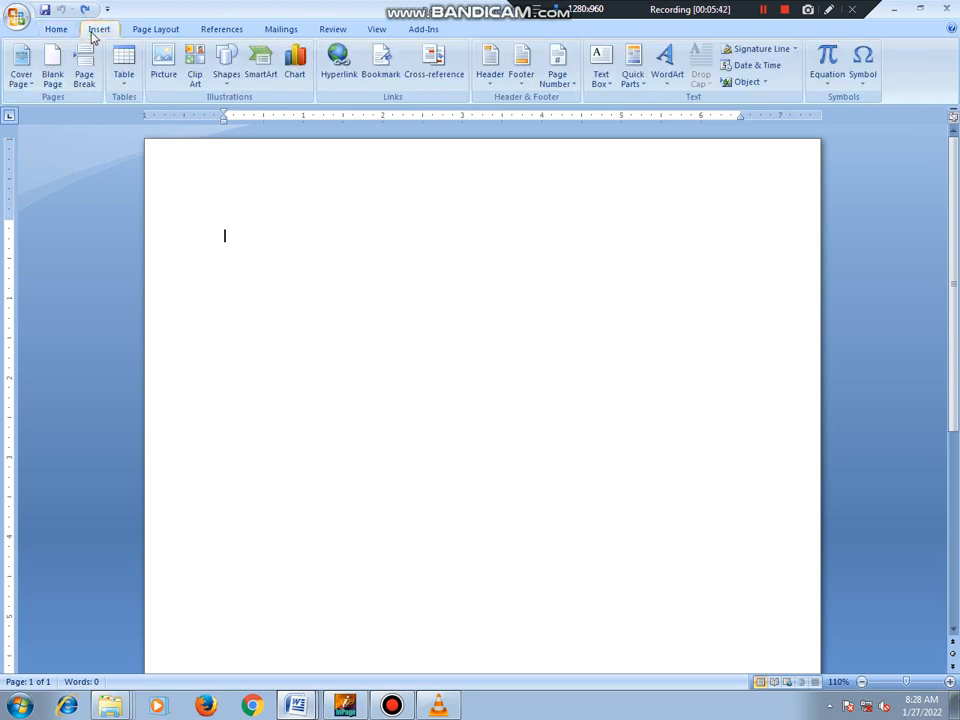
pyautogui.click(135, 86)
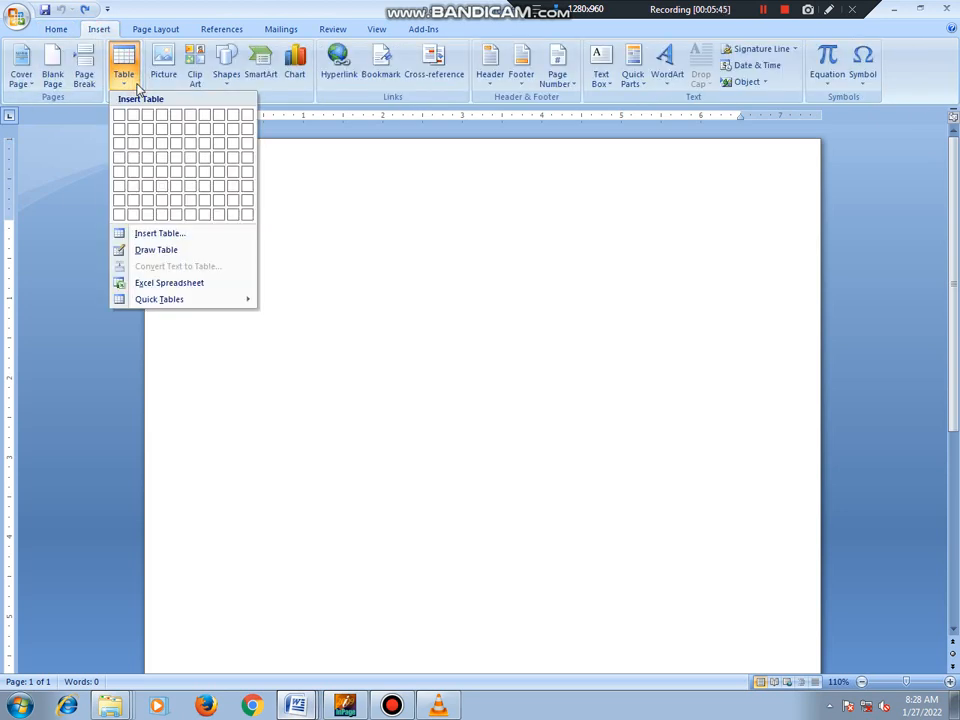
pyautogui.click(211, 231)
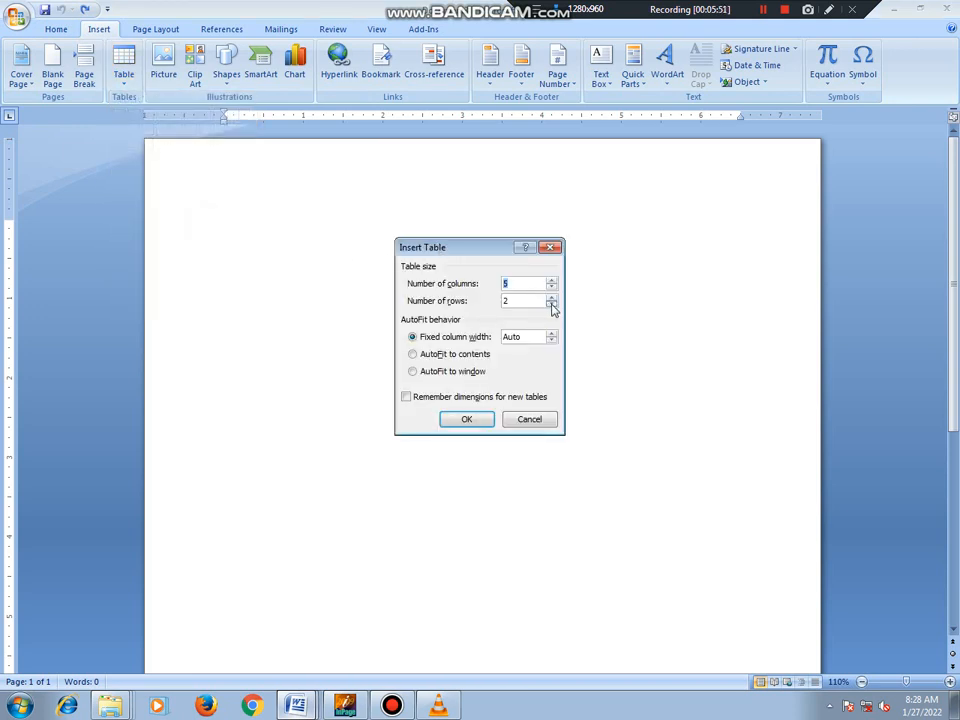
pyautogui.click(552, 298)
pyautogui.click(552, 298)
pyautogui.click(552, 298)
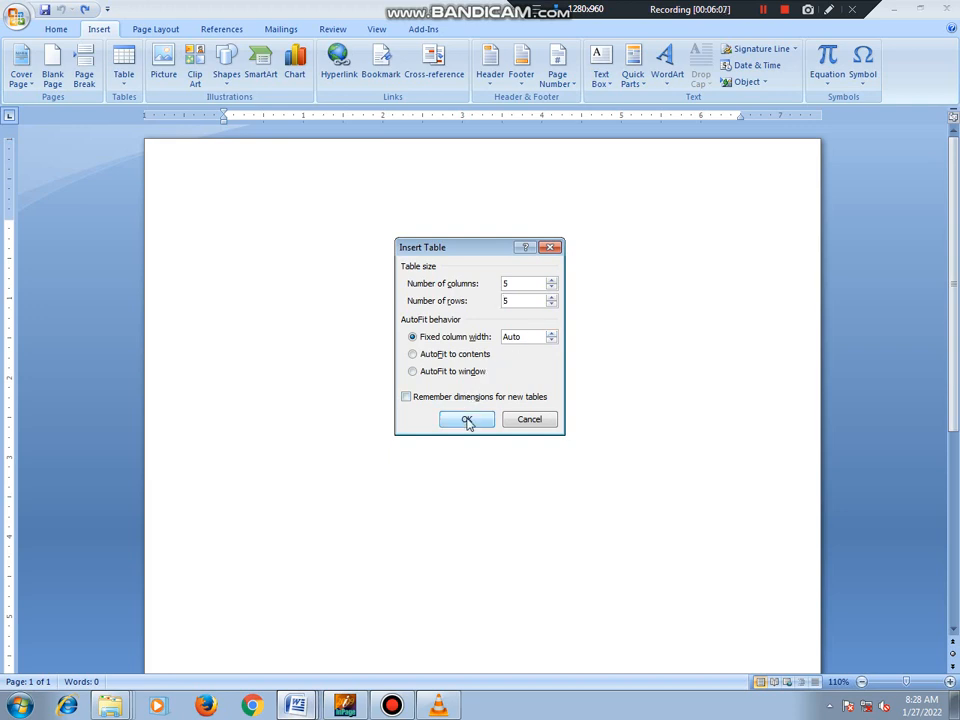
pyautogui.click(466, 420)
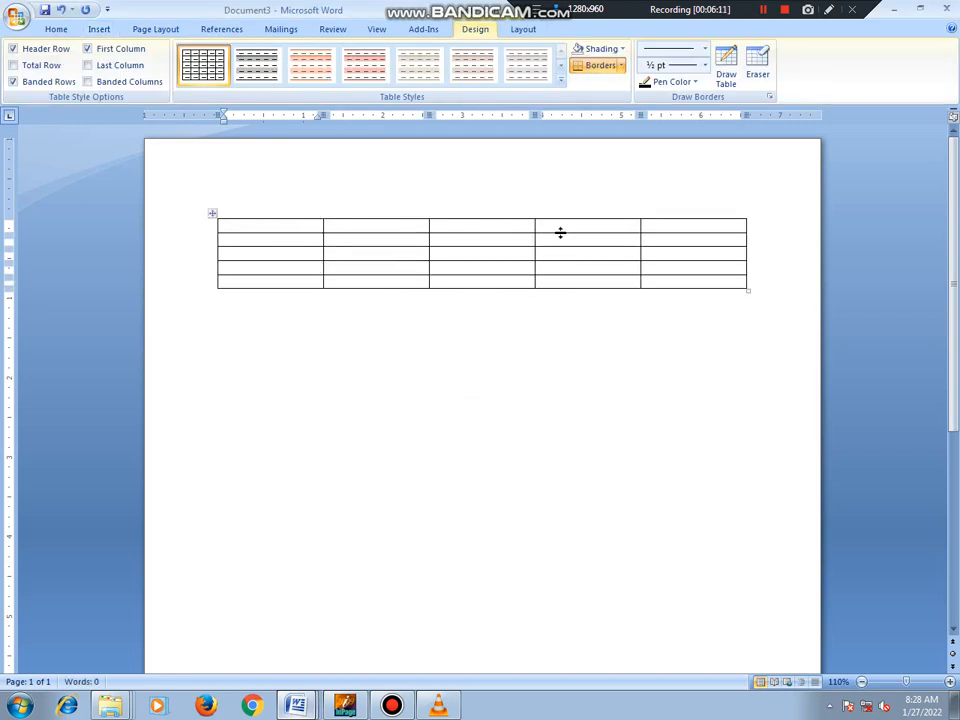
# Step: Place the cursor below the table and open the Insert Table dialog, moving it clear of the table
pyautogui.click(214, 213)
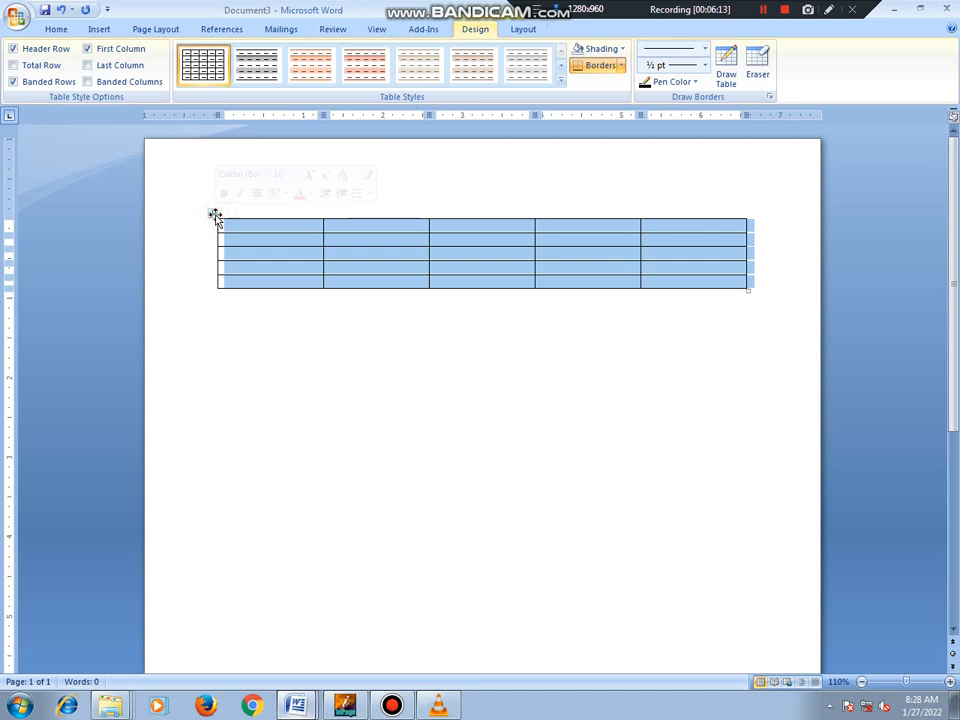
pyautogui.click(216, 219)
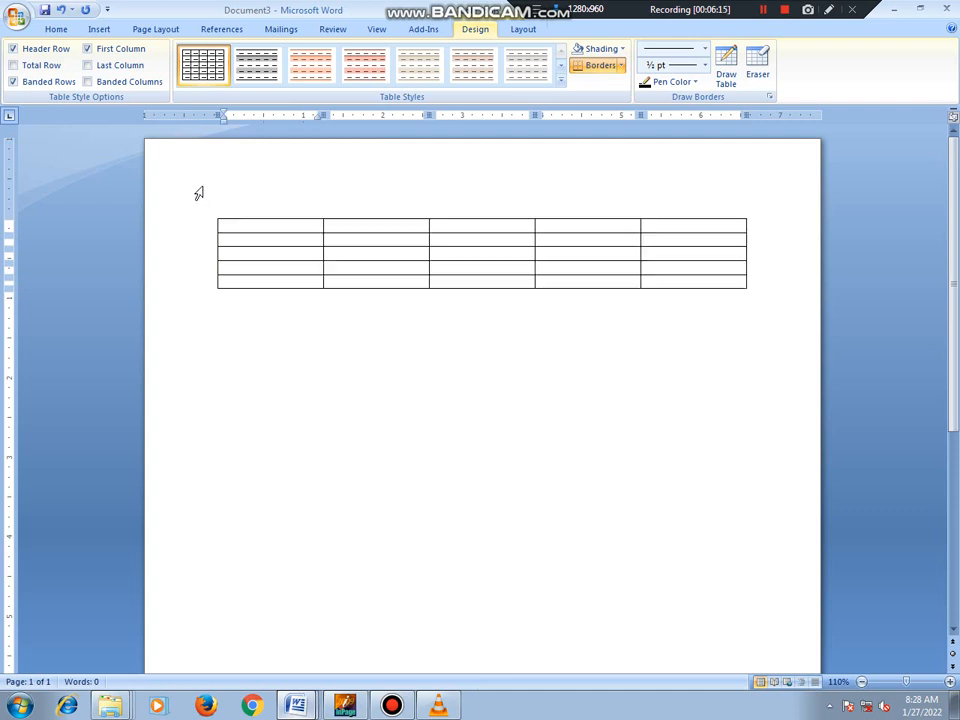
pyautogui.click(321, 321)
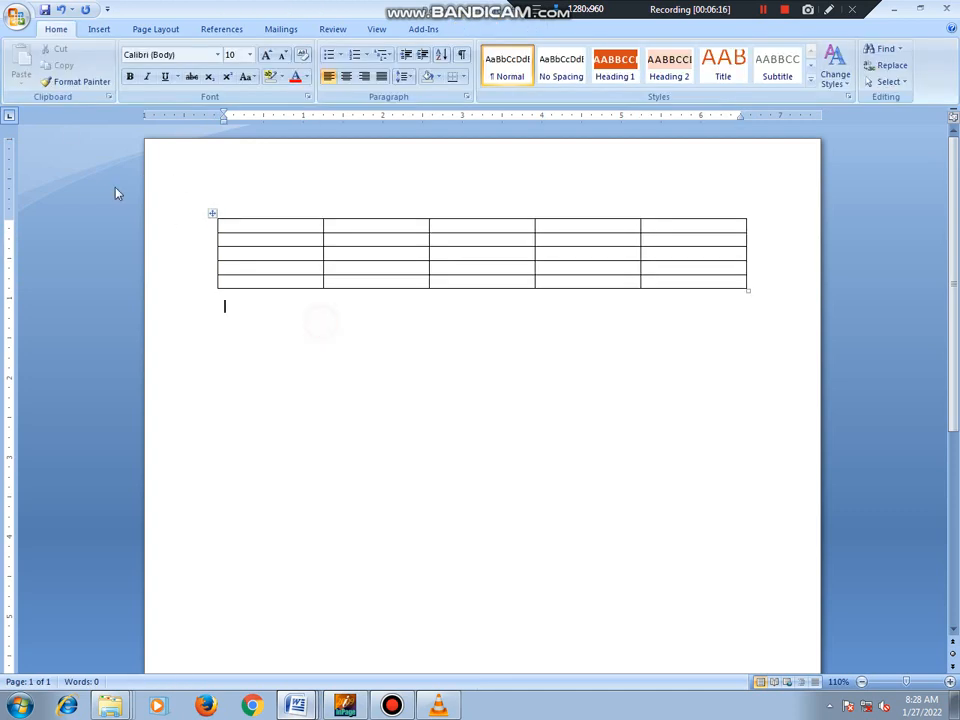
pyautogui.click(99, 29)
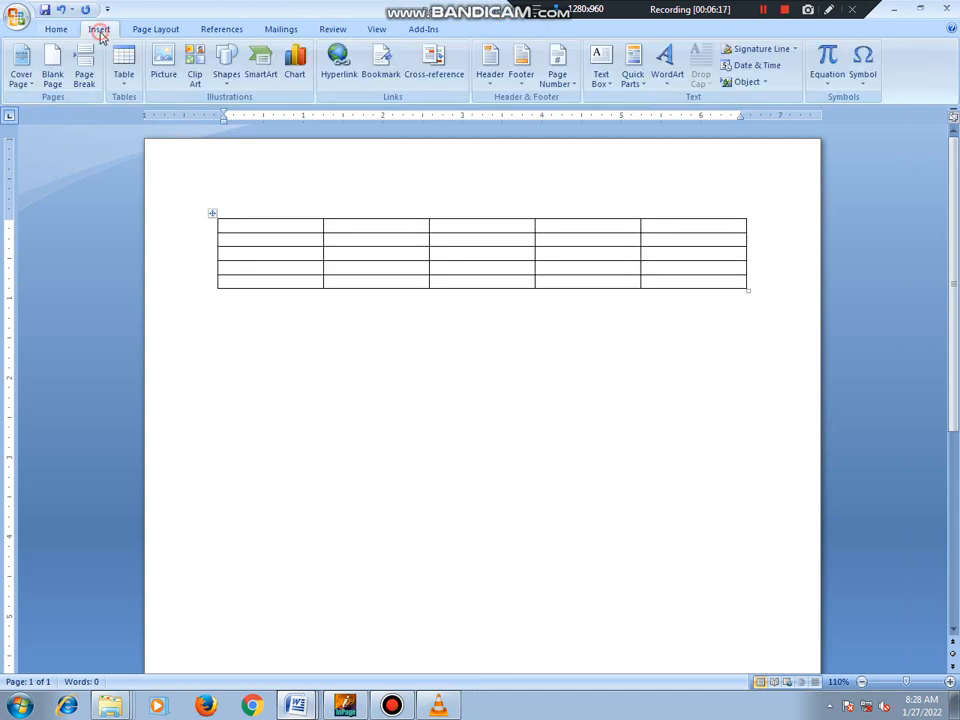
pyautogui.click(125, 80)
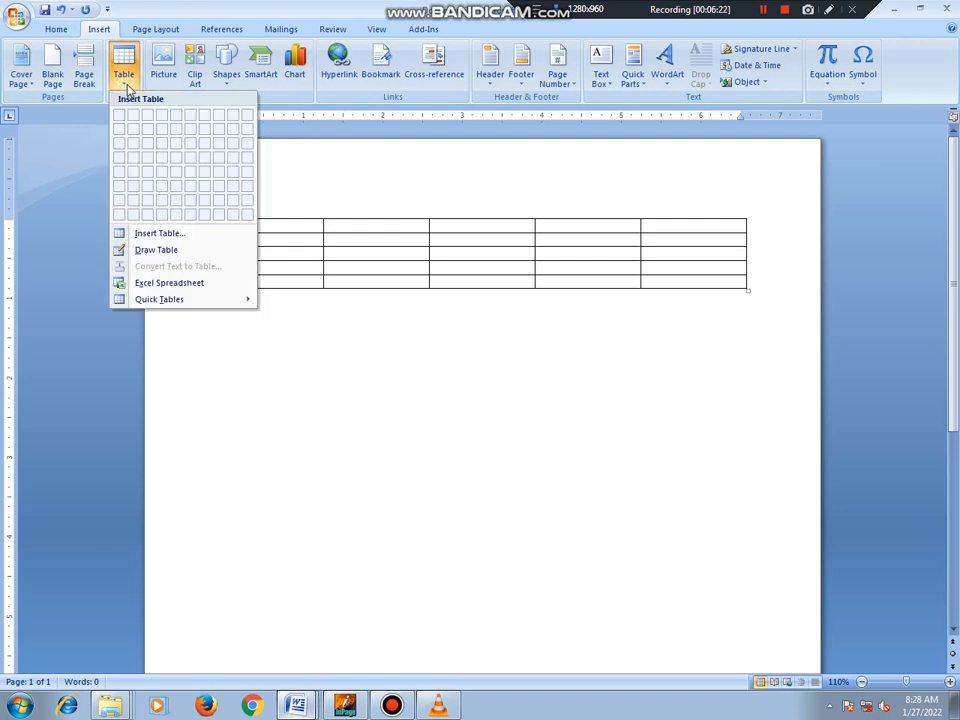
pyautogui.click(206, 236)
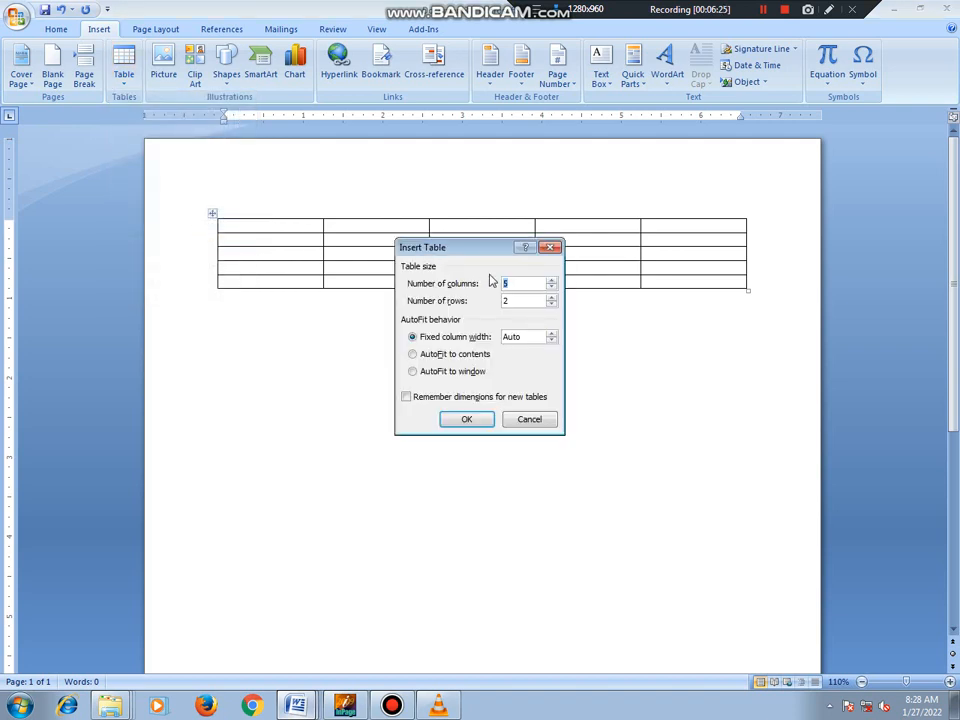
pyautogui.moveTo(484, 250); pyautogui.dragTo(589, 316)
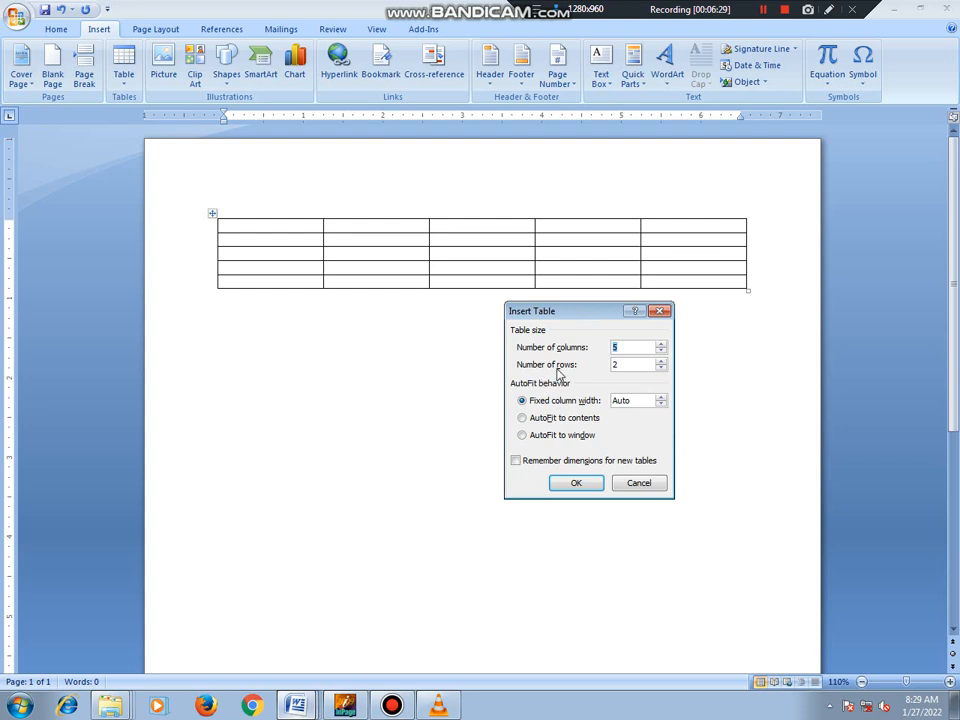
# Step: Insert a table with 3 columns and 6 rows, using AutoFit to contents
pyautogui.click(662, 353)
pyautogui.click(662, 353)
pyautogui.click(662, 361)
pyautogui.click(662, 361)
pyautogui.click(662, 361)
pyautogui.click(662, 361)
pyautogui.click(540, 427)
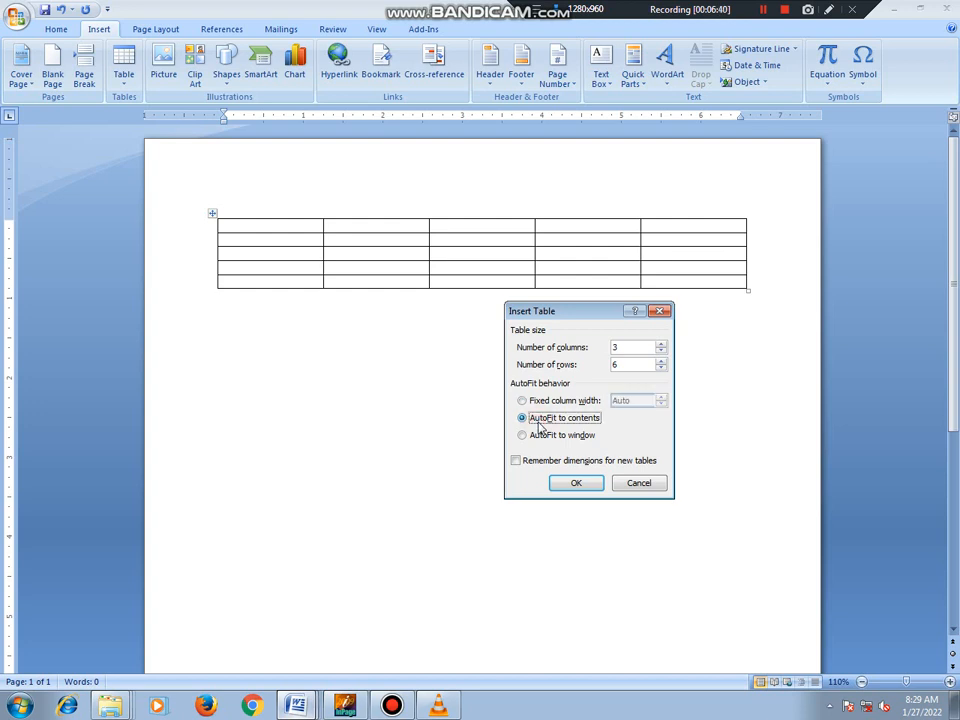
pyautogui.click(576, 483)
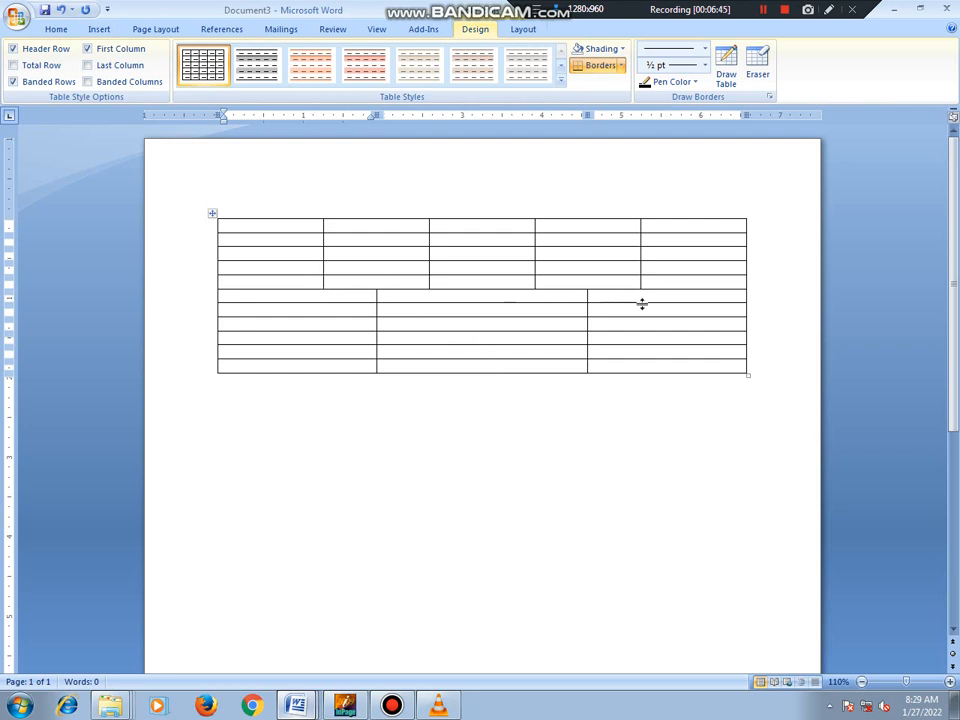
# Step: Place the cursor below the 3-column table and add blank lines there
pyautogui.click(322, 301)
pyautogui.click(356, 411)
pyautogui.press('Return')
pyautogui.press('Return')
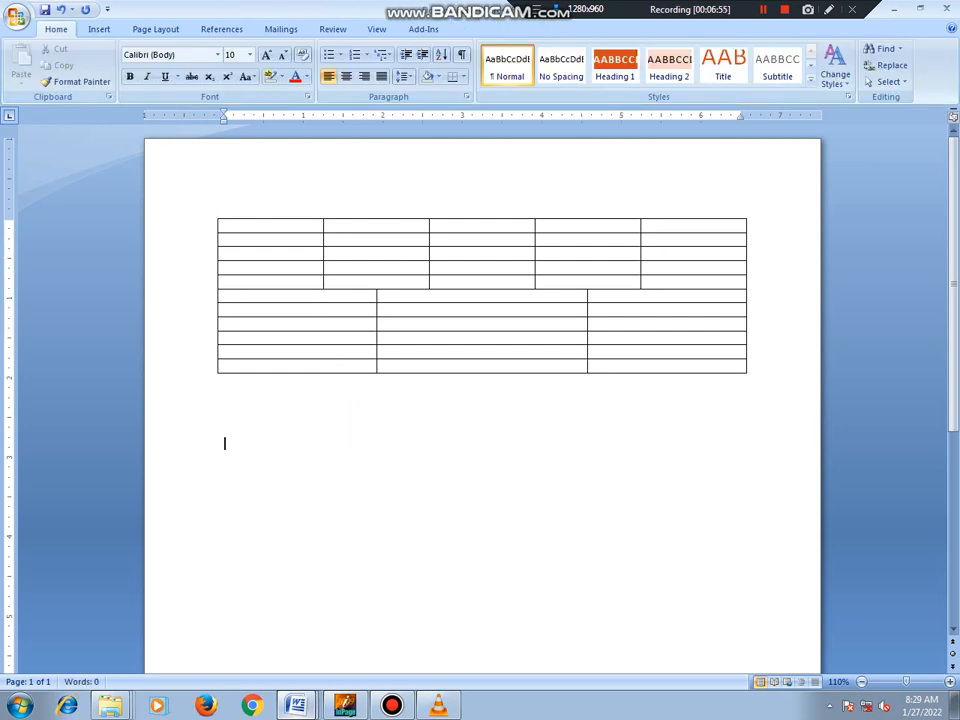
# Step: Insert a table with 4 columns and 4 rows at the cursor, using AutoFit to window
pyautogui.click(96, 30)
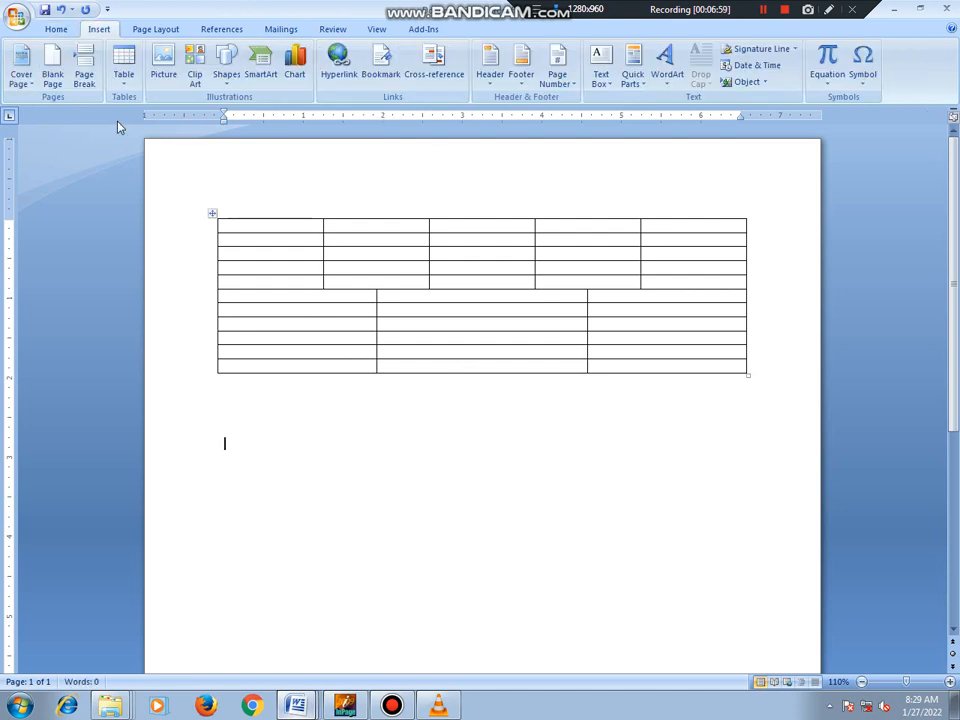
pyautogui.click(118, 80)
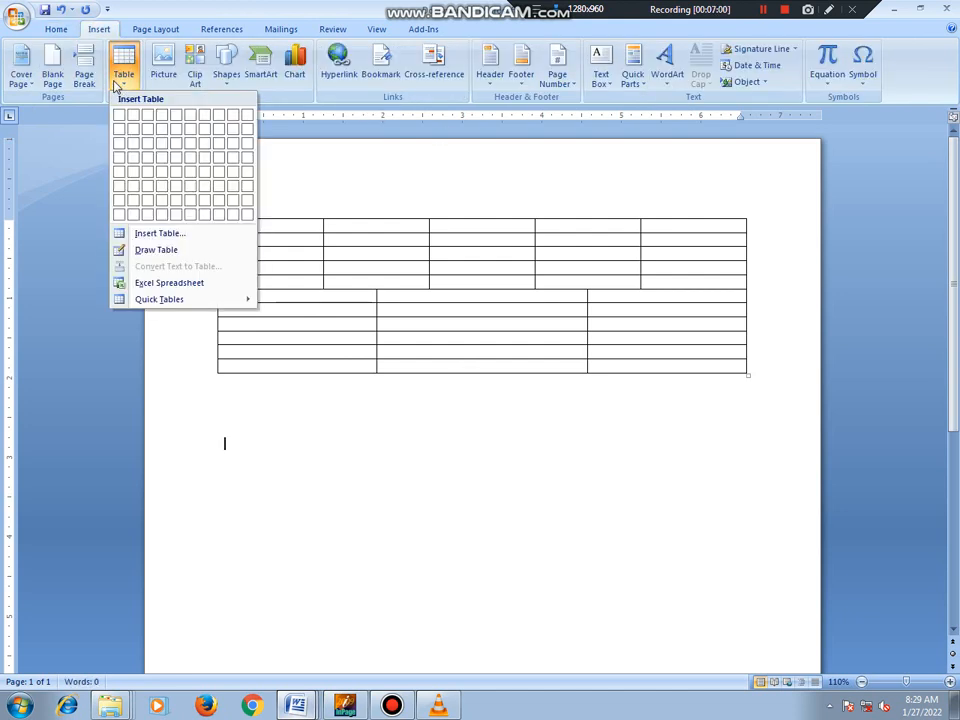
pyautogui.click(182, 236)
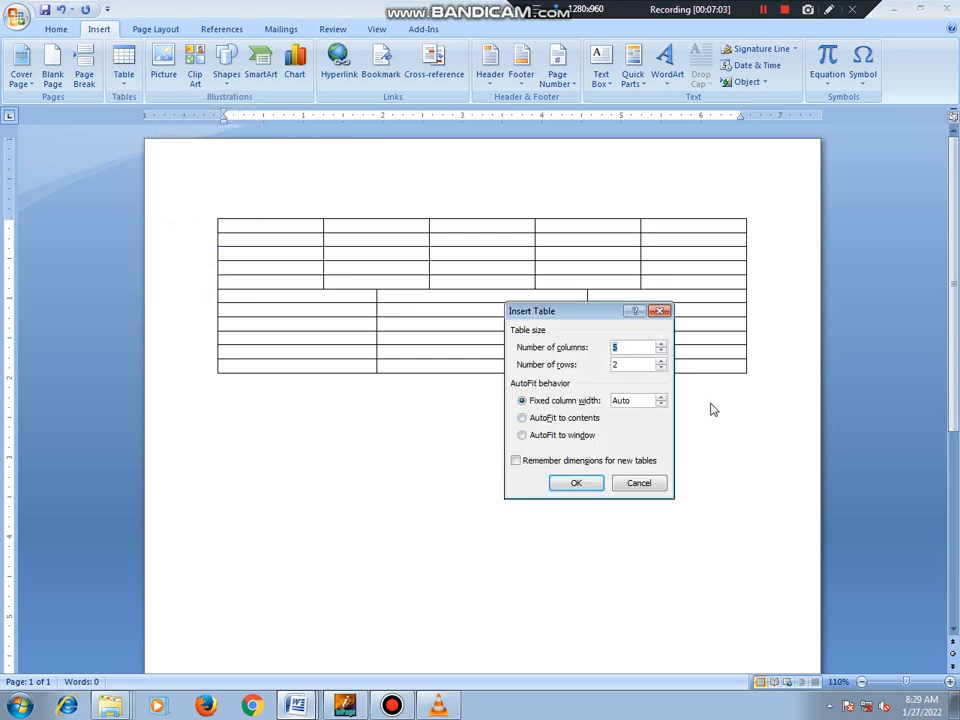
pyautogui.click(660, 352)
pyautogui.click(661, 361)
pyautogui.click(661, 361)
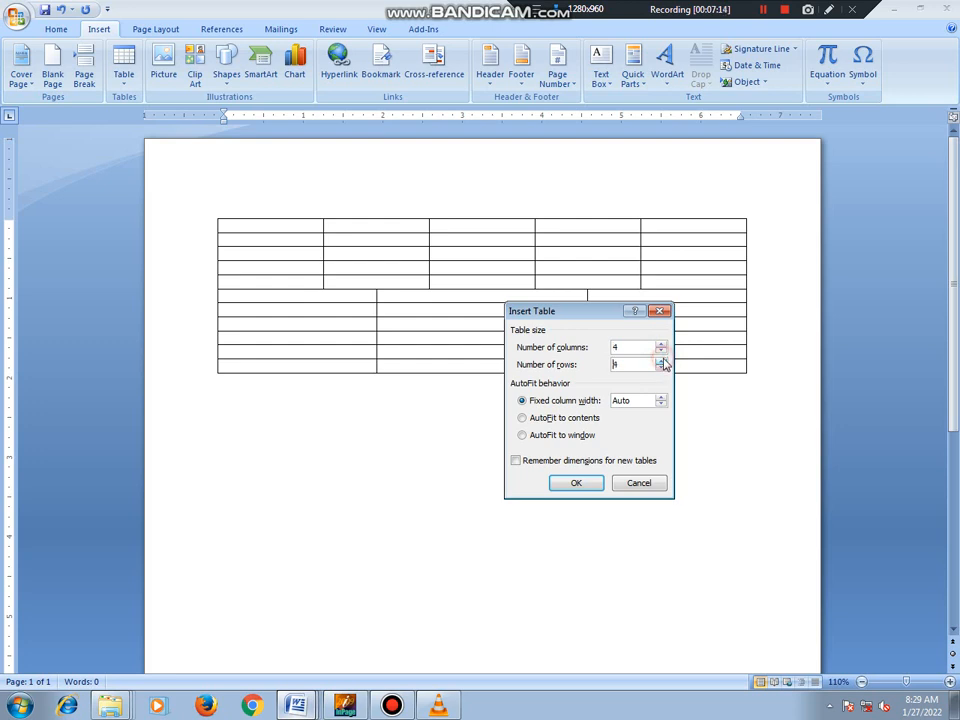
pyautogui.click(538, 440)
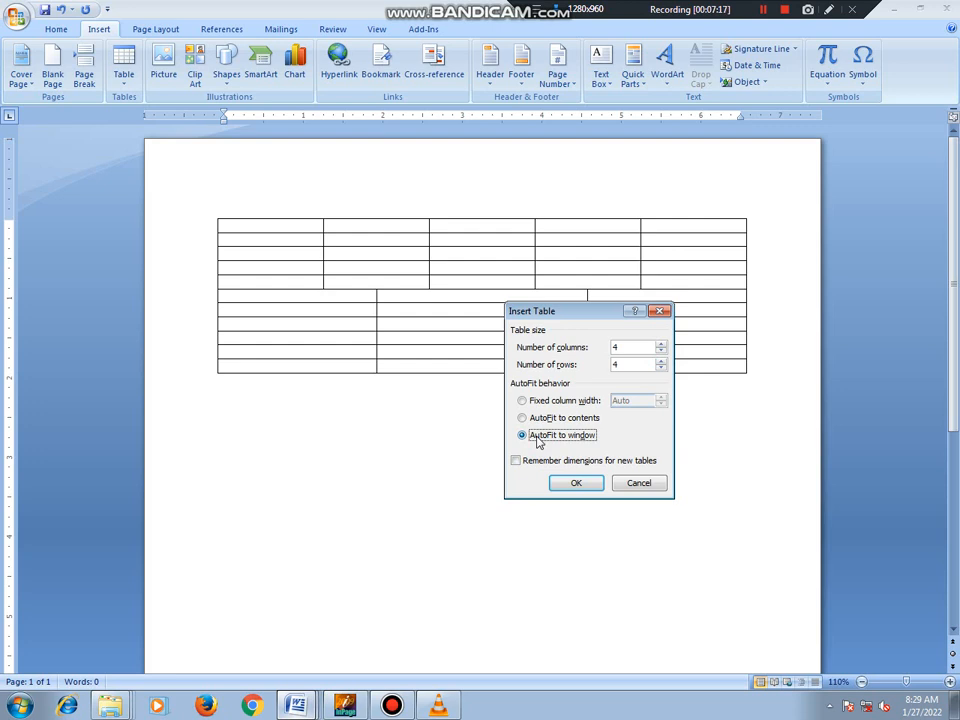
pyautogui.click(577, 484)
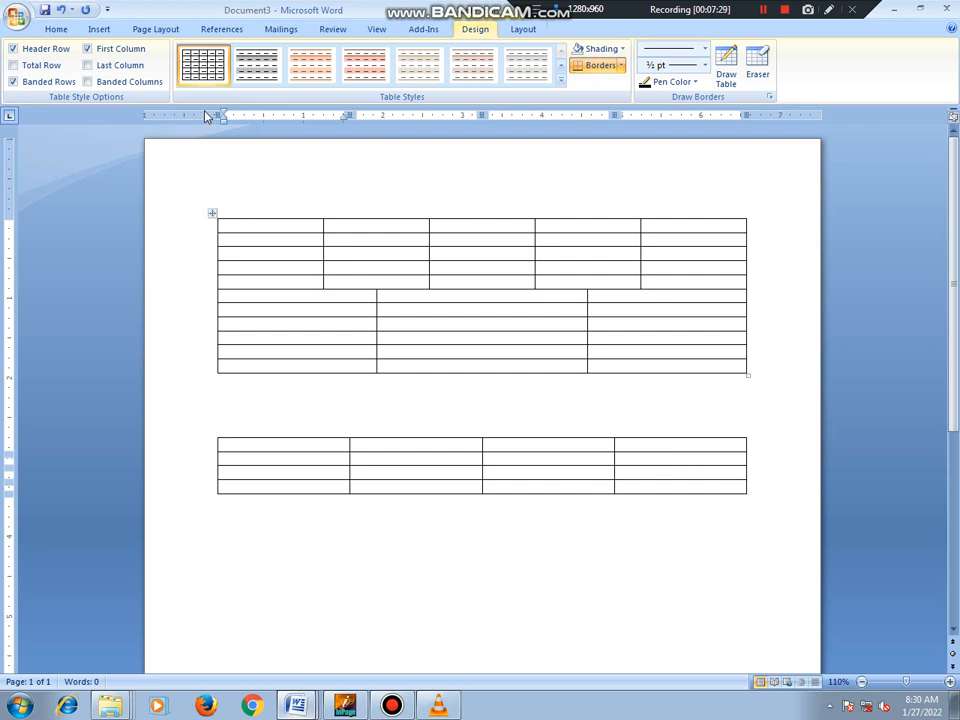
pyautogui.moveTo(226, 120); pyautogui.dragTo(225, 120)
pyautogui.moveTo(748, 116); pyautogui.dragTo(748, 116)
# Step: Insert a 5-column, 2-row table below the 4-by-4 table, with the option to remember dimensions for new tables enabled
pyautogui.click(425, 545)
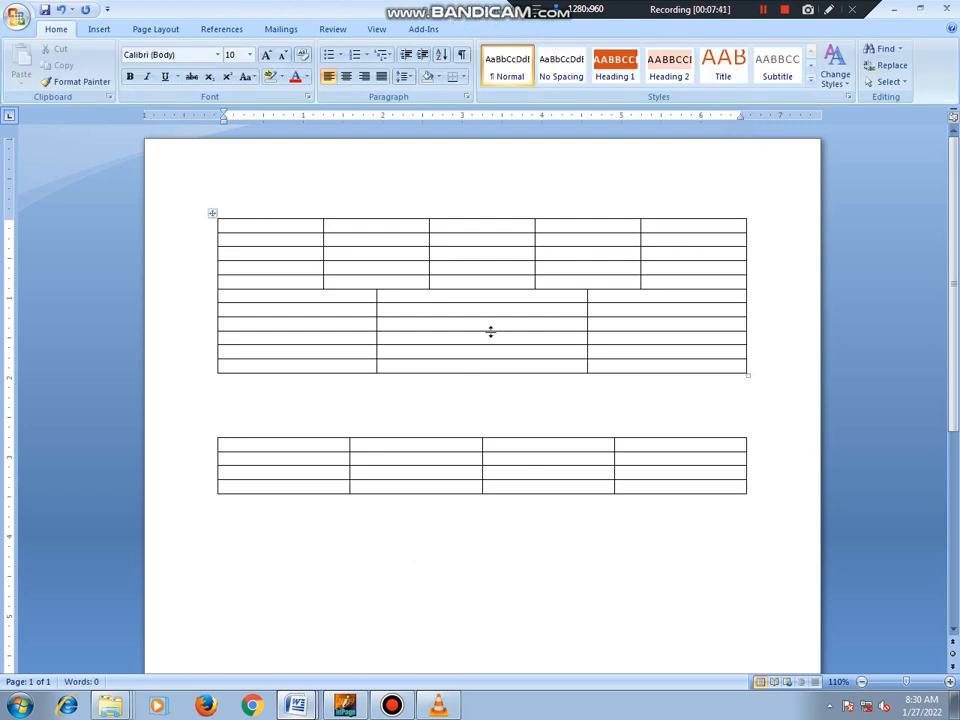
pyautogui.click(102, 31)
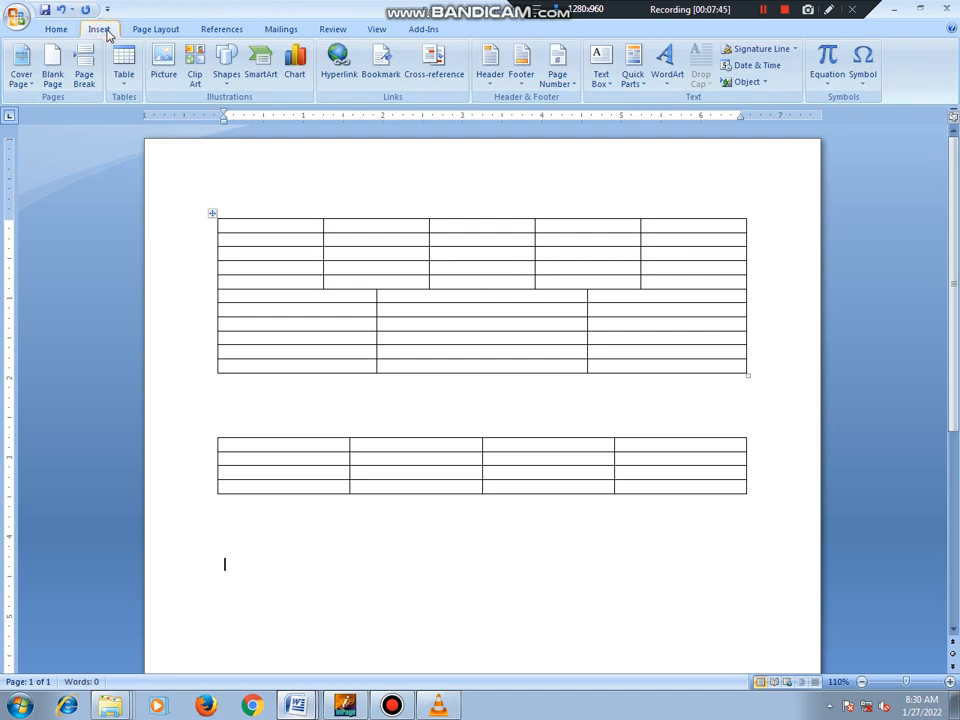
pyautogui.click(124, 80)
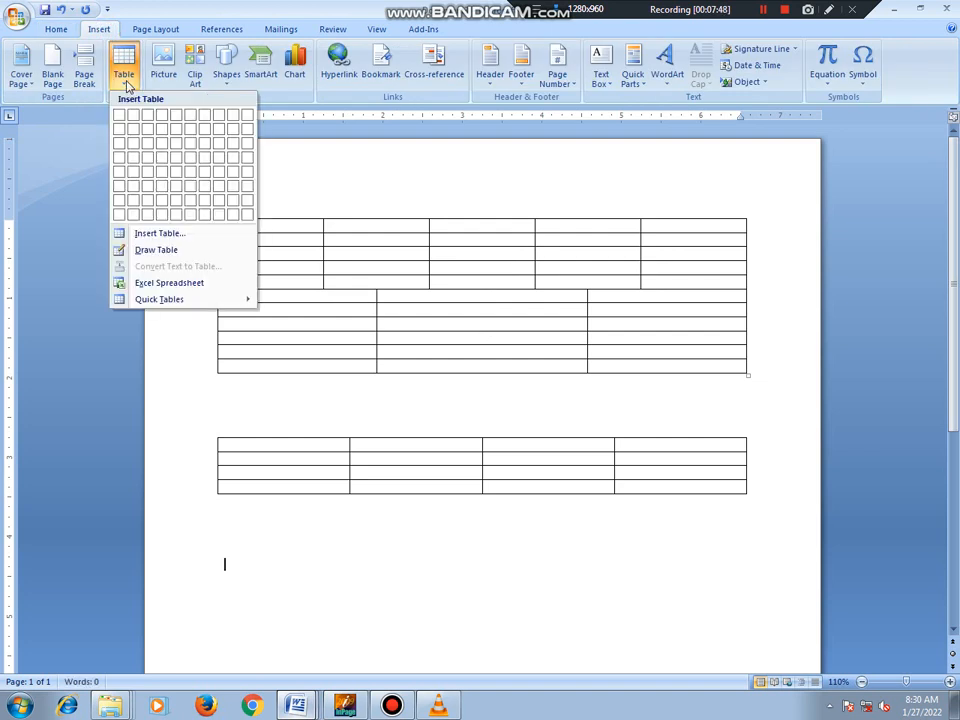
pyautogui.click(193, 238)
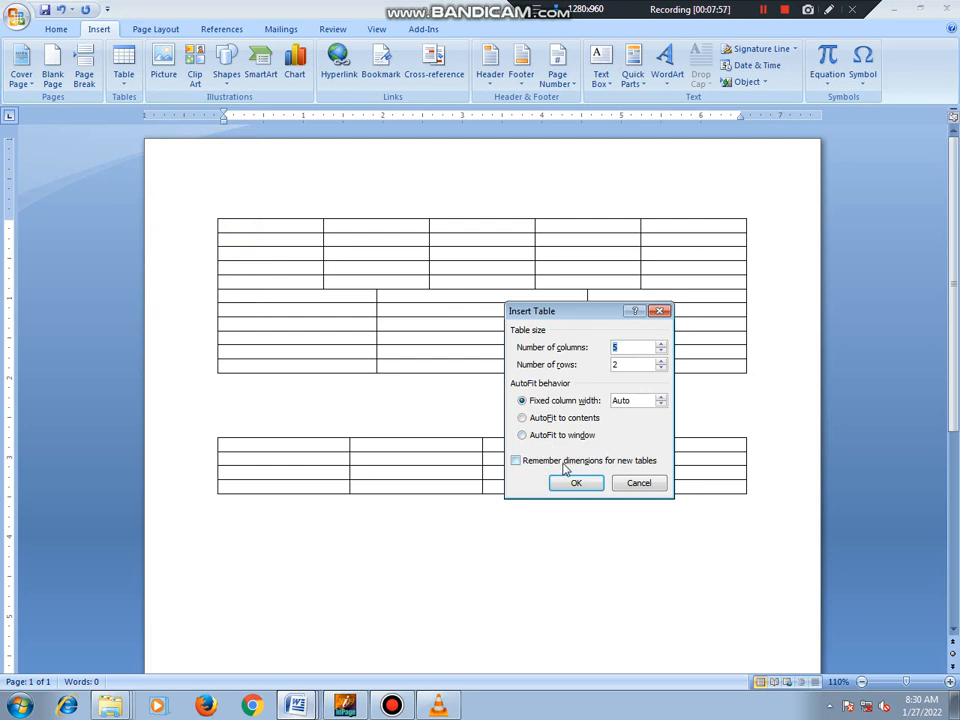
pyautogui.click(516, 462)
pyautogui.click(575, 483)
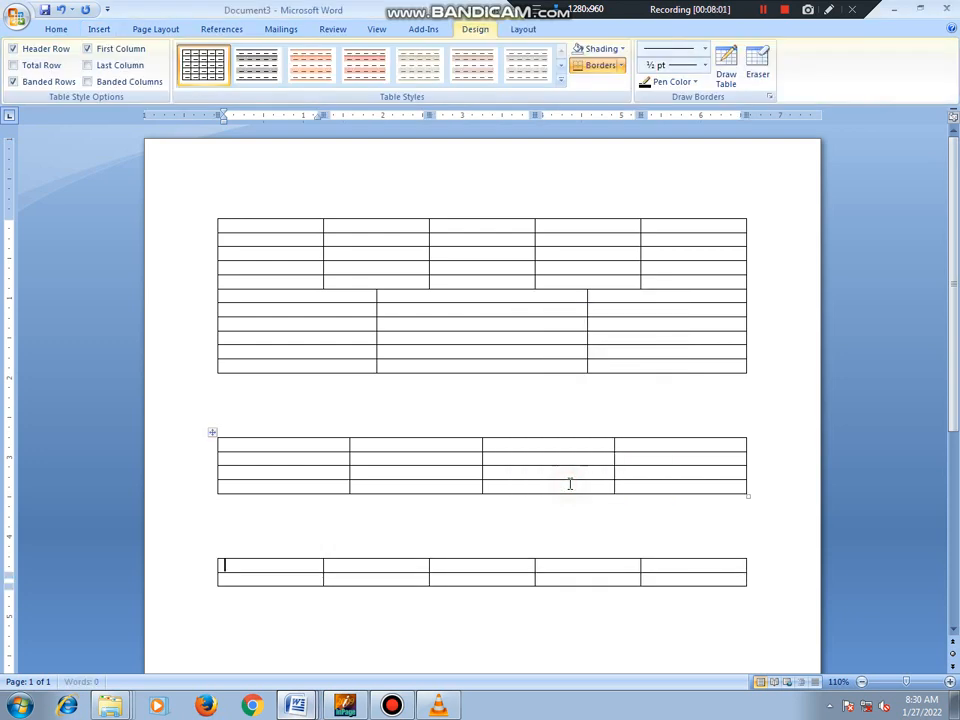
# Step: Move the 5-column, 2-row table up closer to the 4-by-4 table and place the cursor in its first cell
pyautogui.scroll(-3, 570, 484)
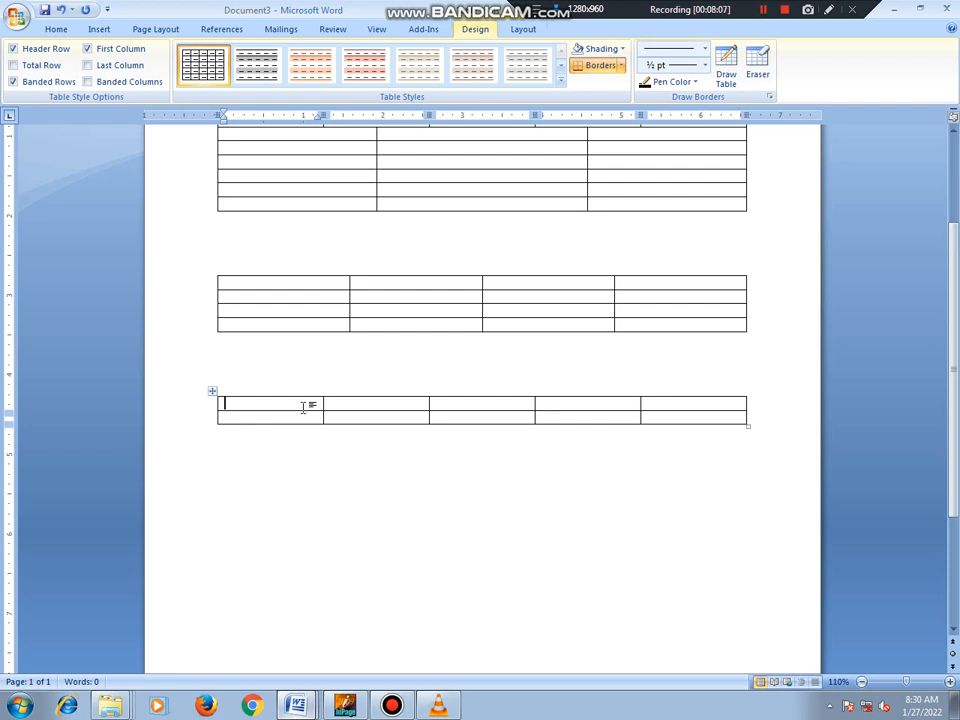
pyautogui.click(211, 393)
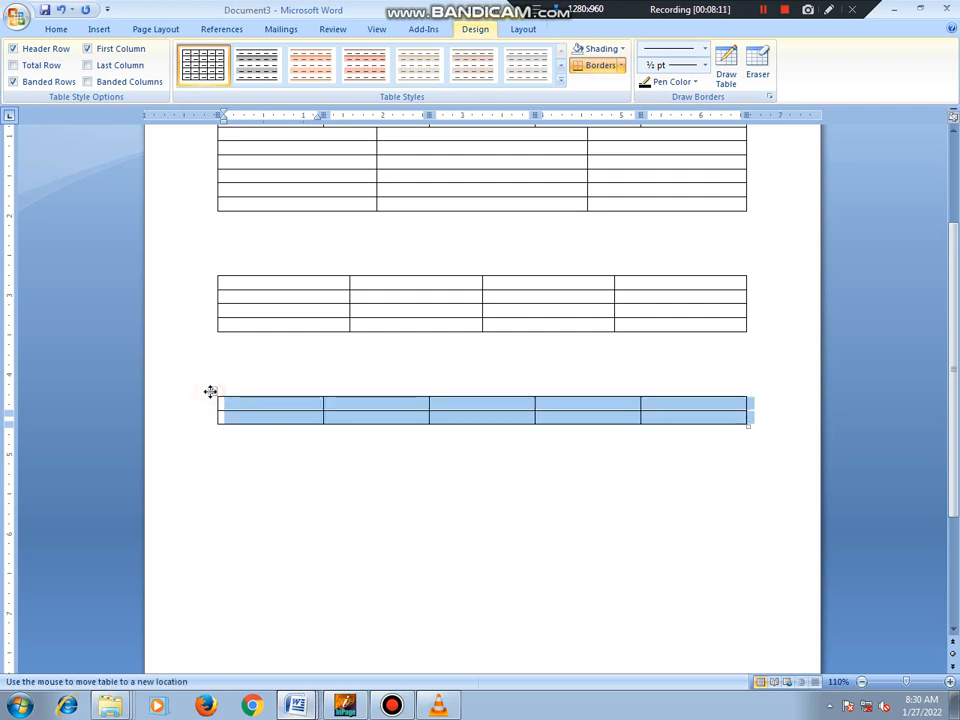
pyautogui.moveTo(210, 391); pyautogui.dragTo(207, 360)
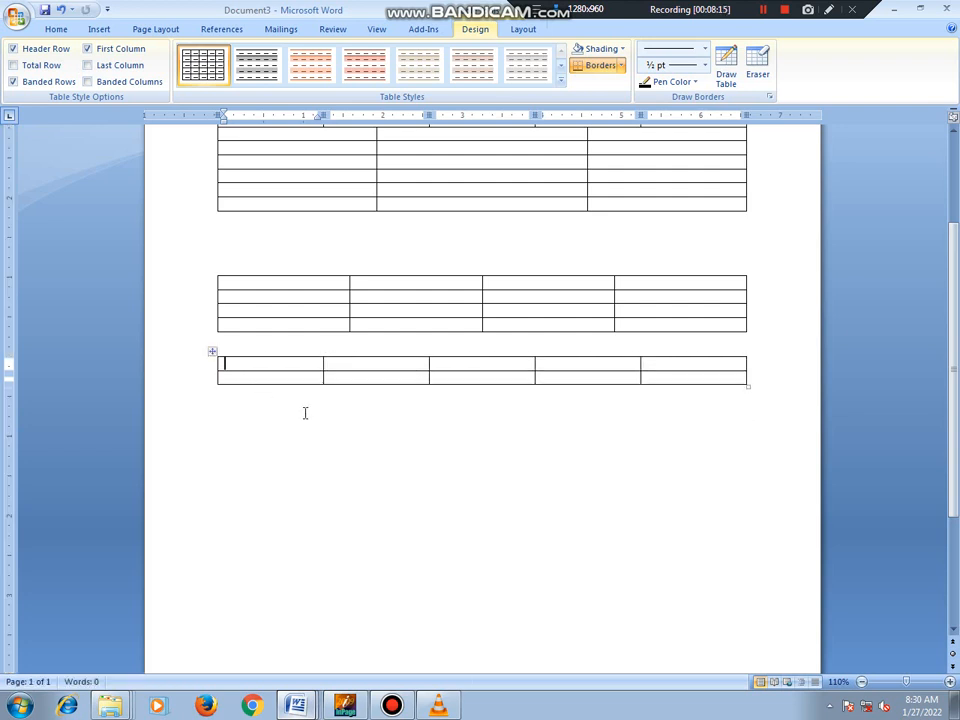
pyautogui.click(235, 363)
pyautogui.click(226, 367)
# Step: Place the cursor below the last table and open the Insert Table dialog
pyautogui.click(334, 459)
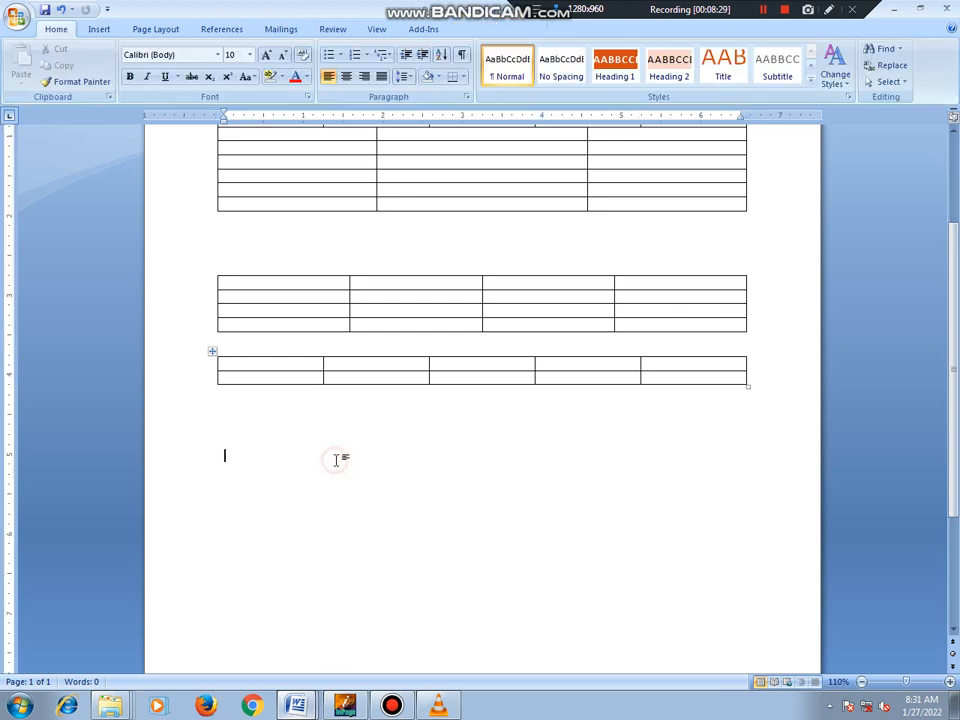
pyautogui.click(110, 35)
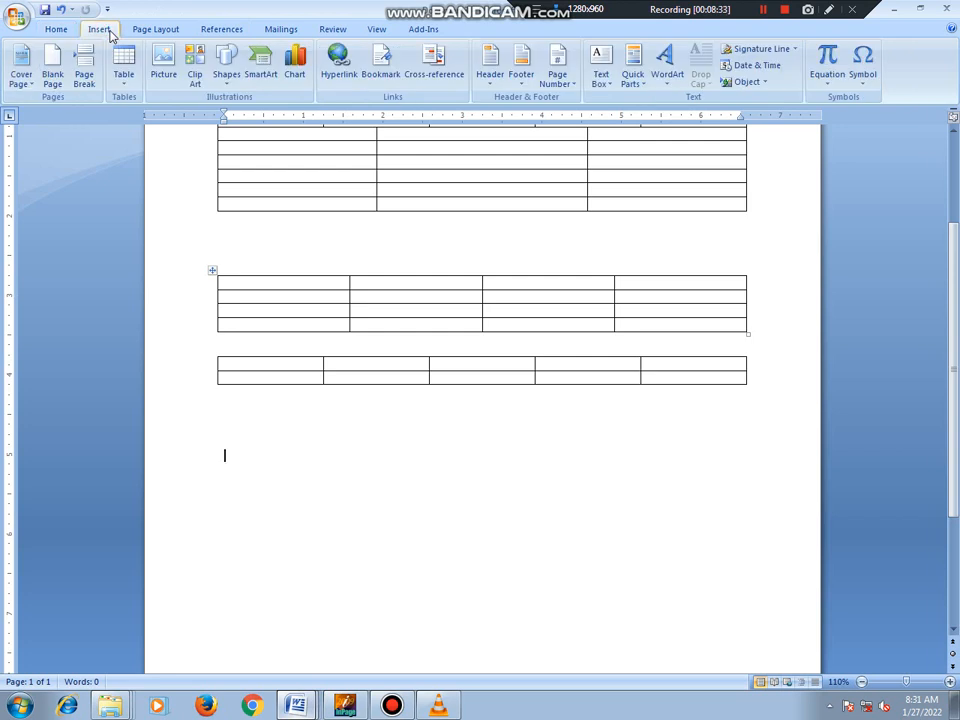
pyautogui.click(130, 88)
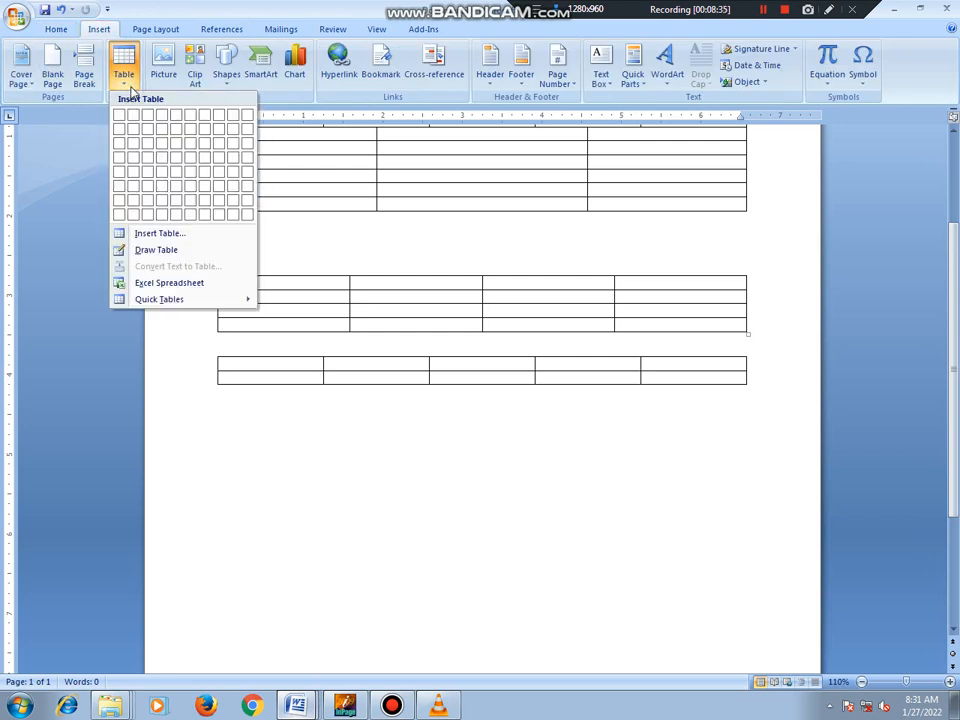
pyautogui.click(200, 236)
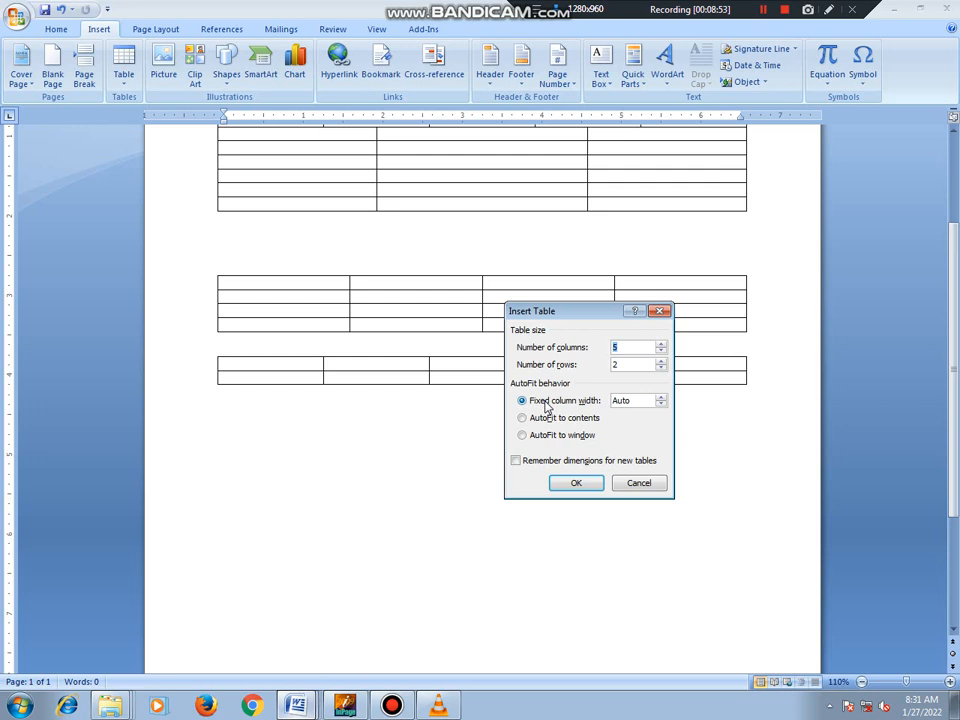
# Step: Try larger fixed column widths for the new table and return the width to Auto
pyautogui.click(661, 397)
pyautogui.click(661, 397)
pyautogui.click(661, 397)
pyautogui.click(661, 397)
pyautogui.click(661, 397)
pyautogui.click(661, 397)
pyautogui.click(661, 397)
pyautogui.click(661, 397)
pyautogui.click(661, 397)
pyautogui.click(661, 397)
pyautogui.click(661, 397)
pyautogui.click(661, 406)
pyautogui.click(661, 406)
pyautogui.click(661, 406)
pyautogui.click(661, 406)
pyautogui.click(661, 406)
pyautogui.click(661, 406)
pyautogui.click(661, 406)
pyautogui.click(661, 405)
pyautogui.click(661, 405)
pyautogui.click(661, 405)
pyautogui.click(661, 405)
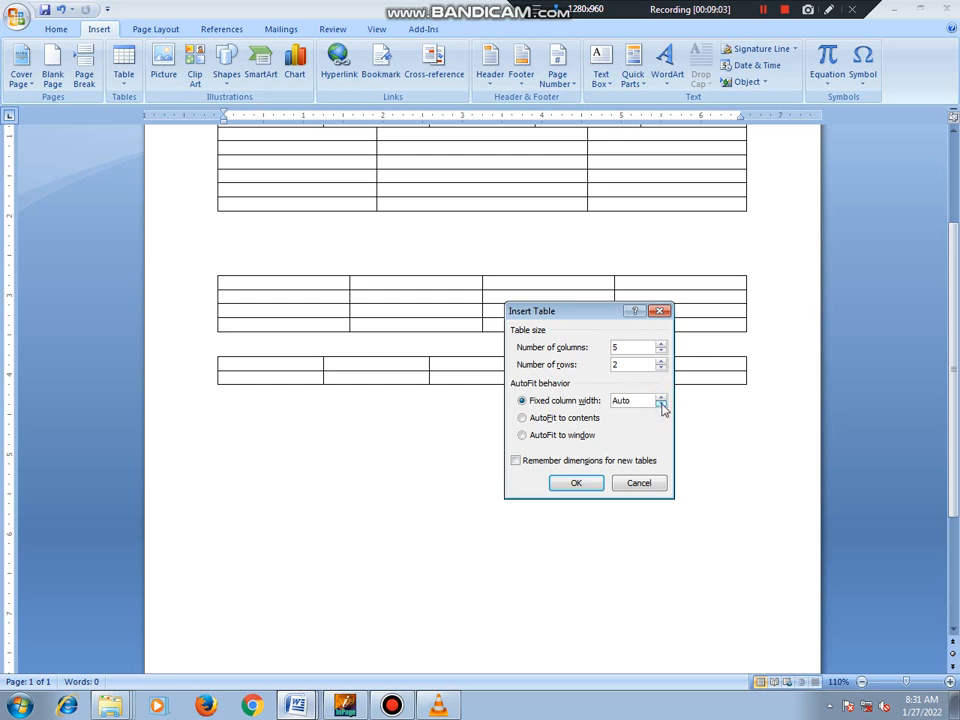